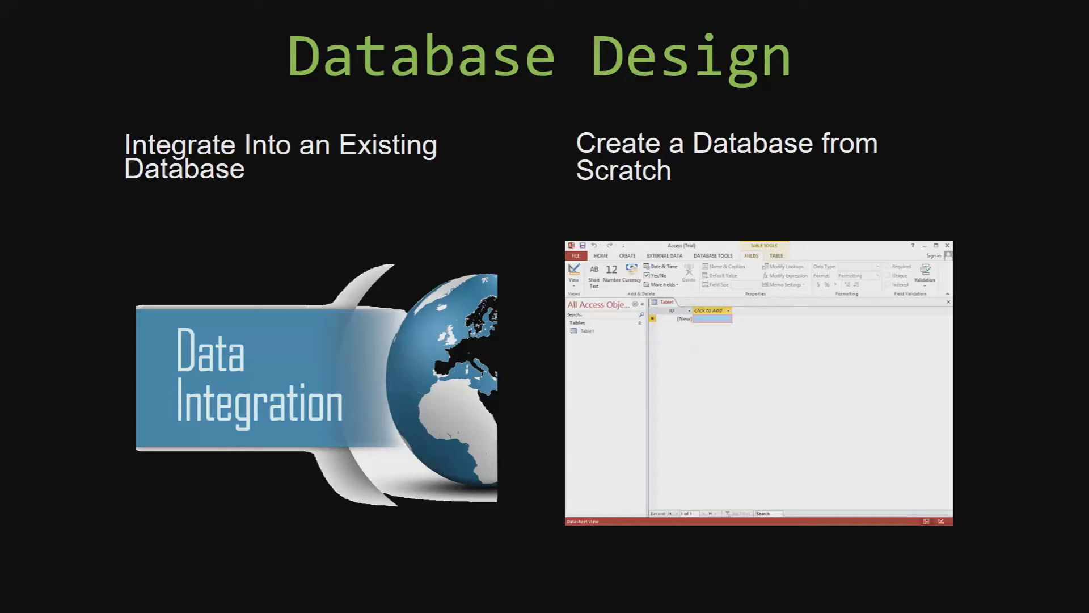
# Advance the slide show to the Template Versions slide
pyautogui.press('Right')
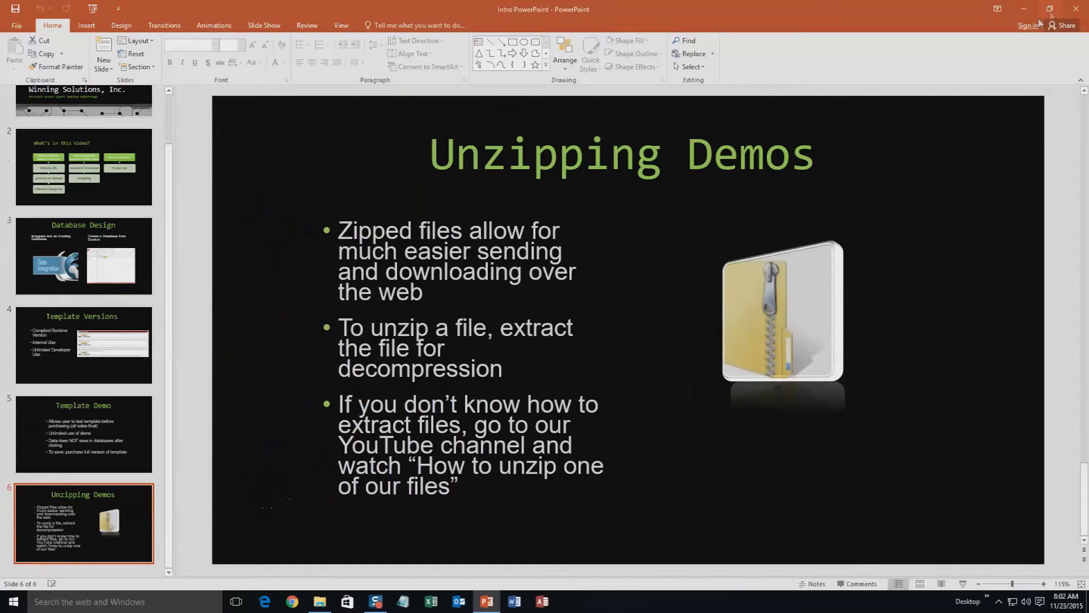
# Close PowerPoint and Downloads, load microsoftaccessexpert.com, and expand the Database Templates (For Sale) menu
pyautogui.click(1078, 8)
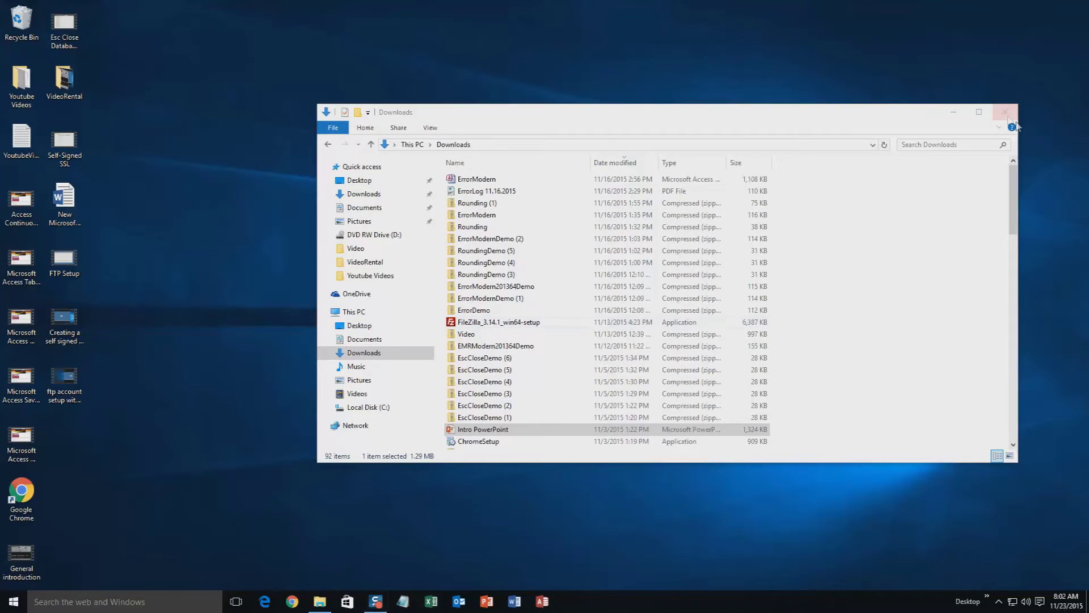
pyautogui.click(994, 117)
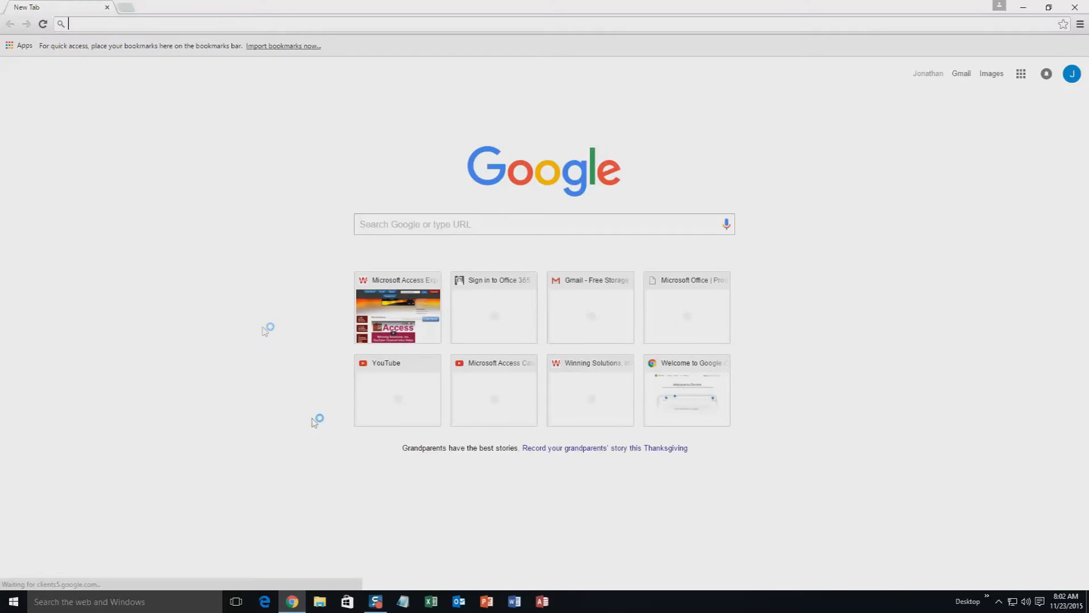
pyautogui.write('microsoftaccessexpert.com')
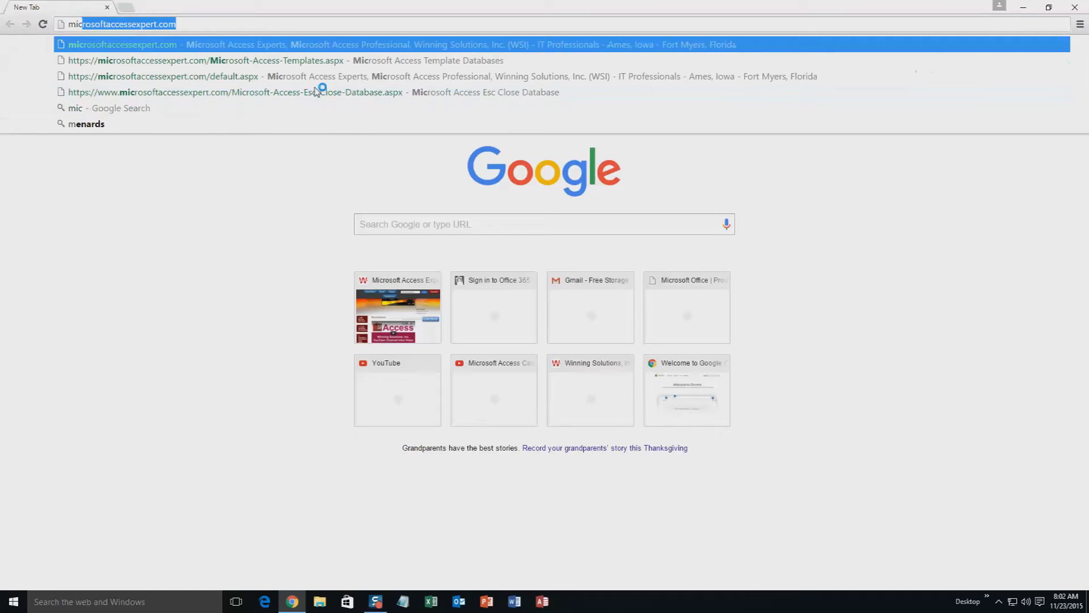
pyautogui.press('Right')
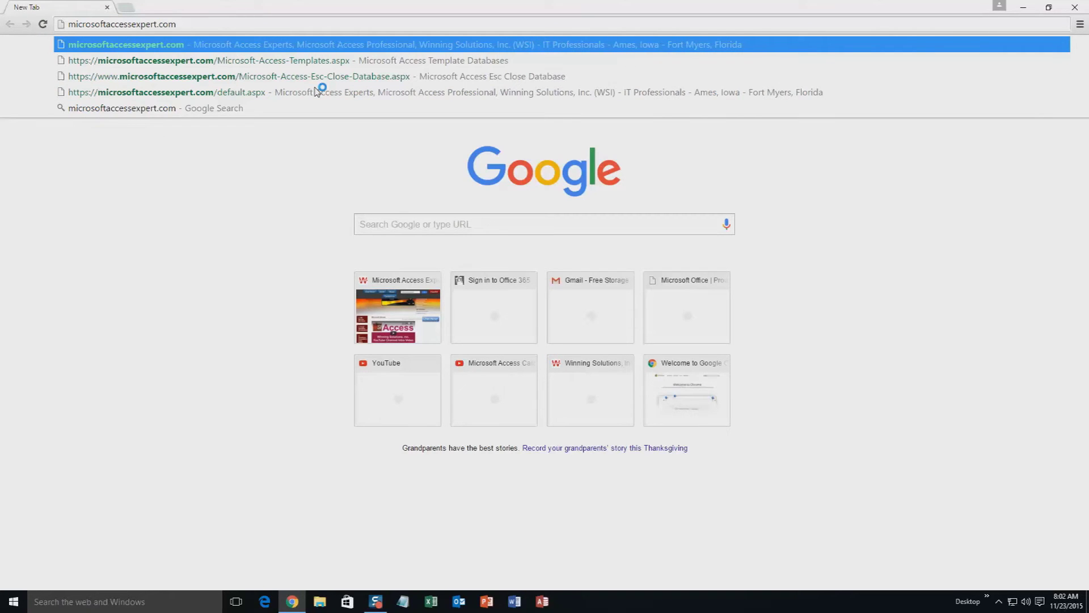
pyautogui.press('Return')
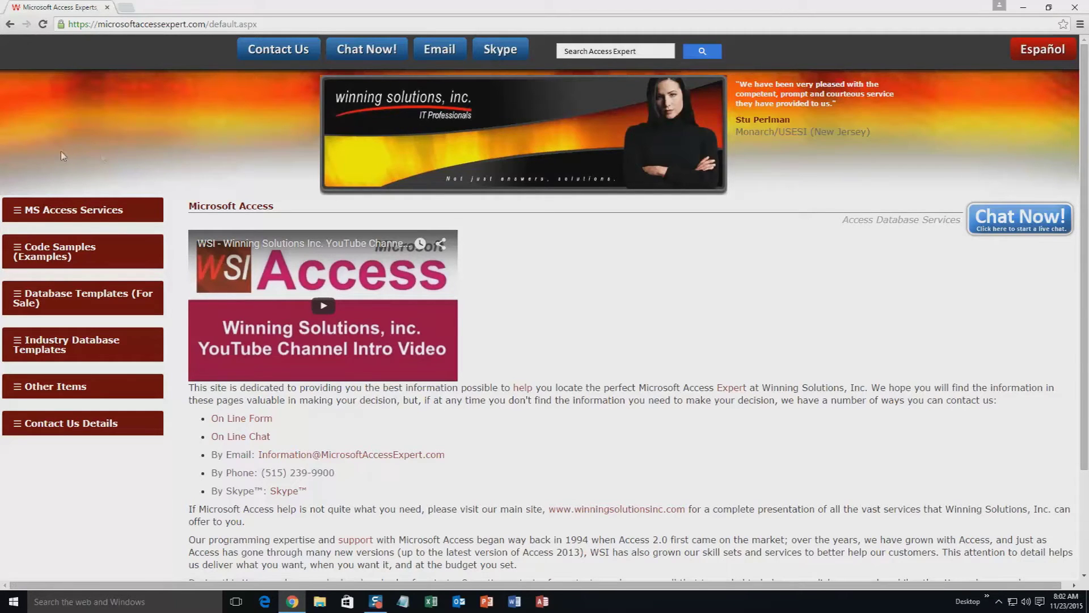
pyautogui.click(62, 299)
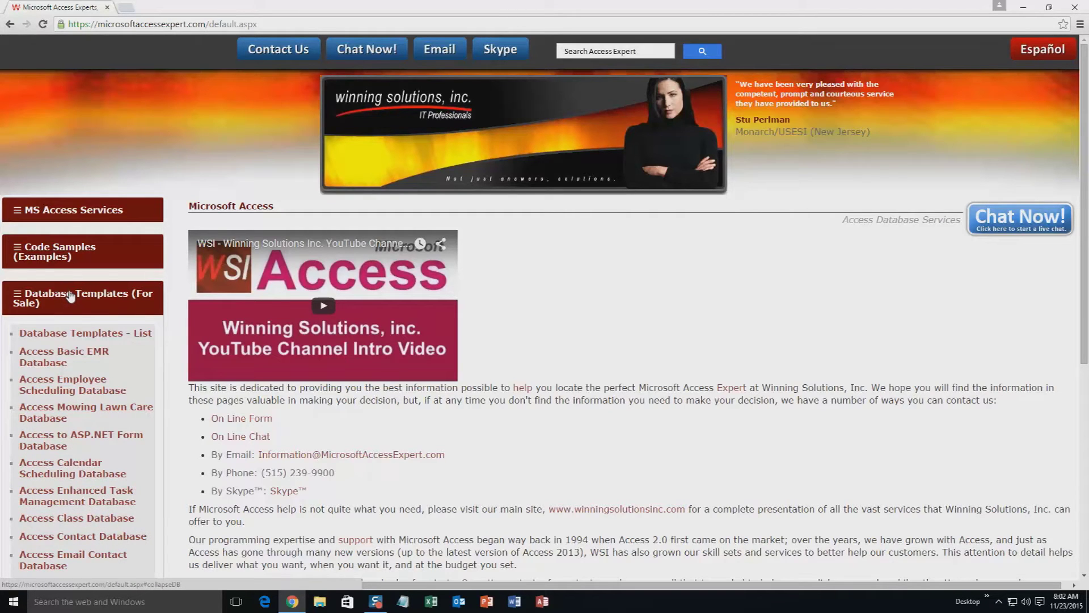
# Open the Database Templates - List page and scroll down to the Access Lending Library Database link
pyautogui.click(76, 338)
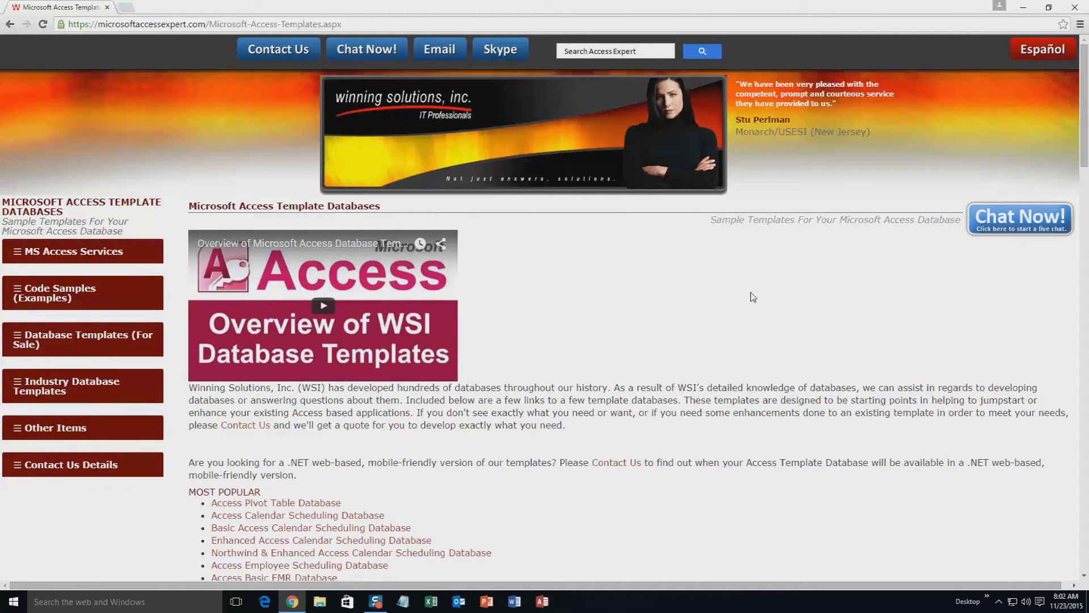
pyautogui.scroll(-3, 627, 353)
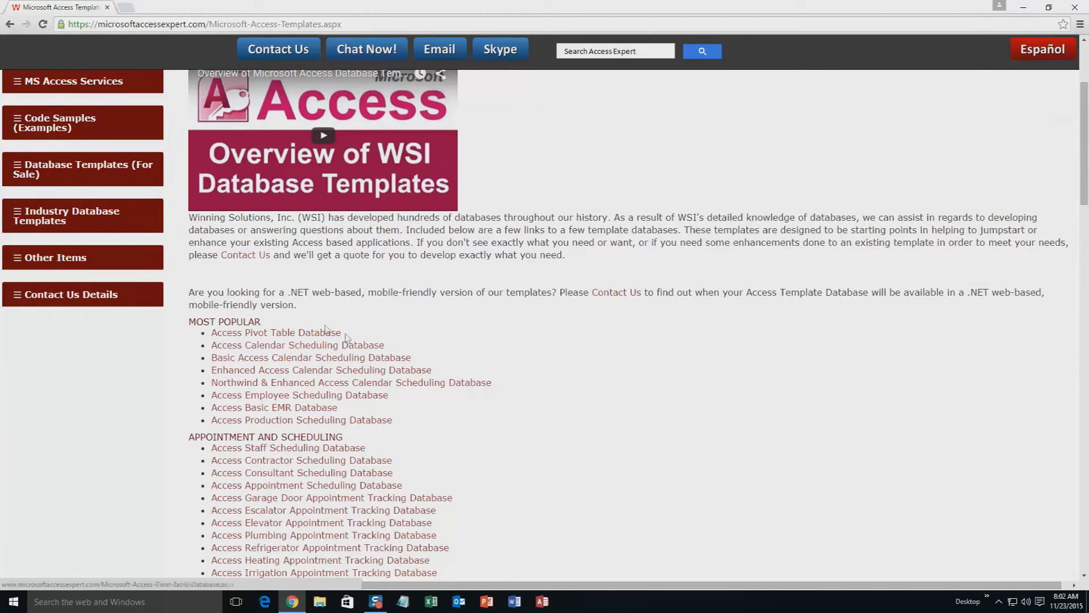
pyautogui.scroll(-4, 348, 336)
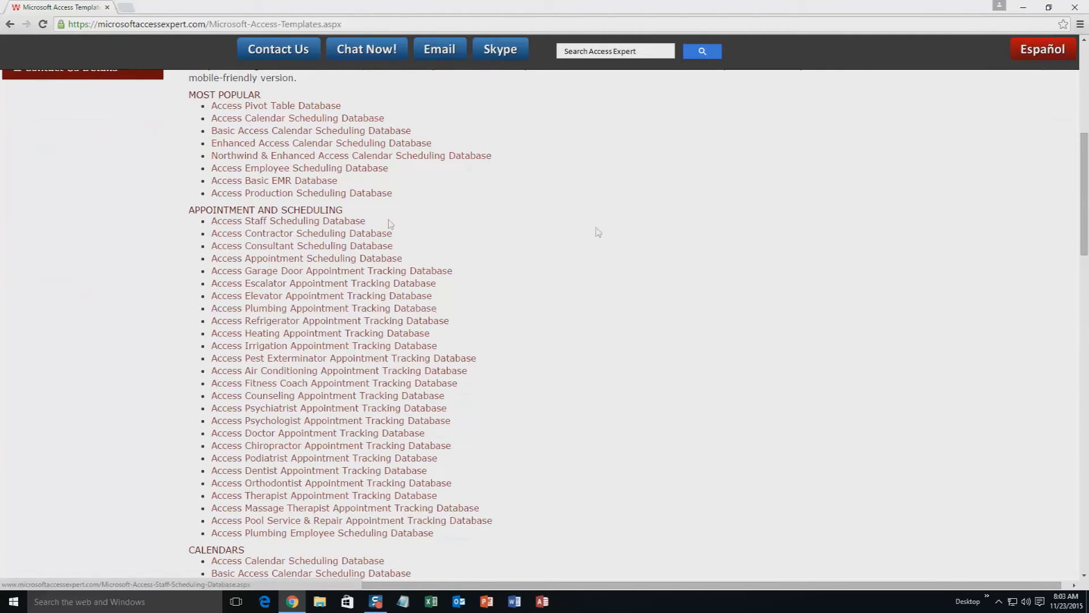
pyautogui.scroll(-2, 533, 287)
pyautogui.scroll(-2, 506, 299)
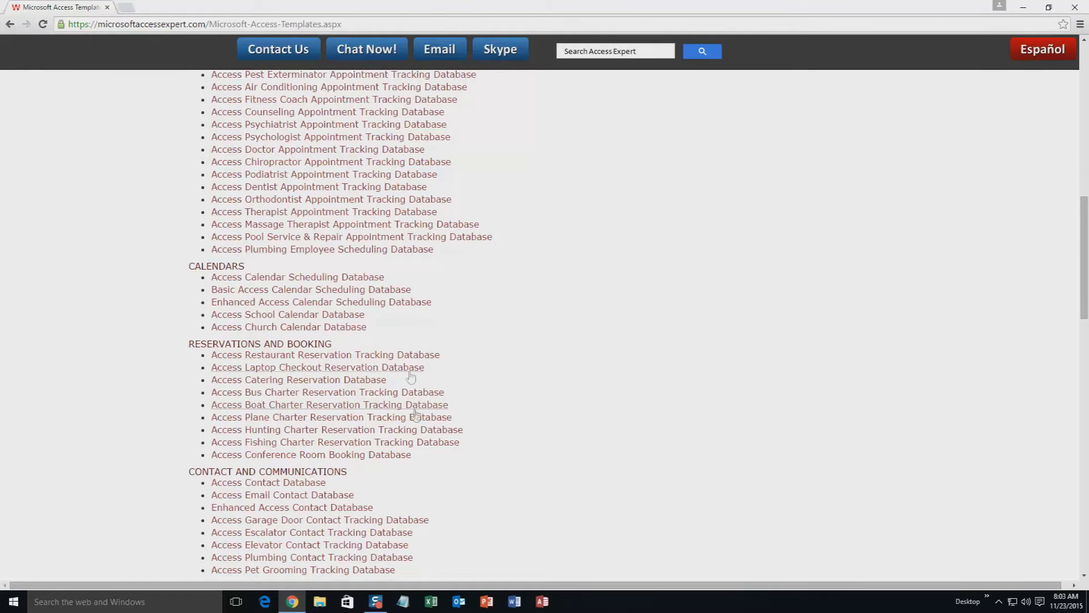
pyautogui.scroll(-3, 453, 390)
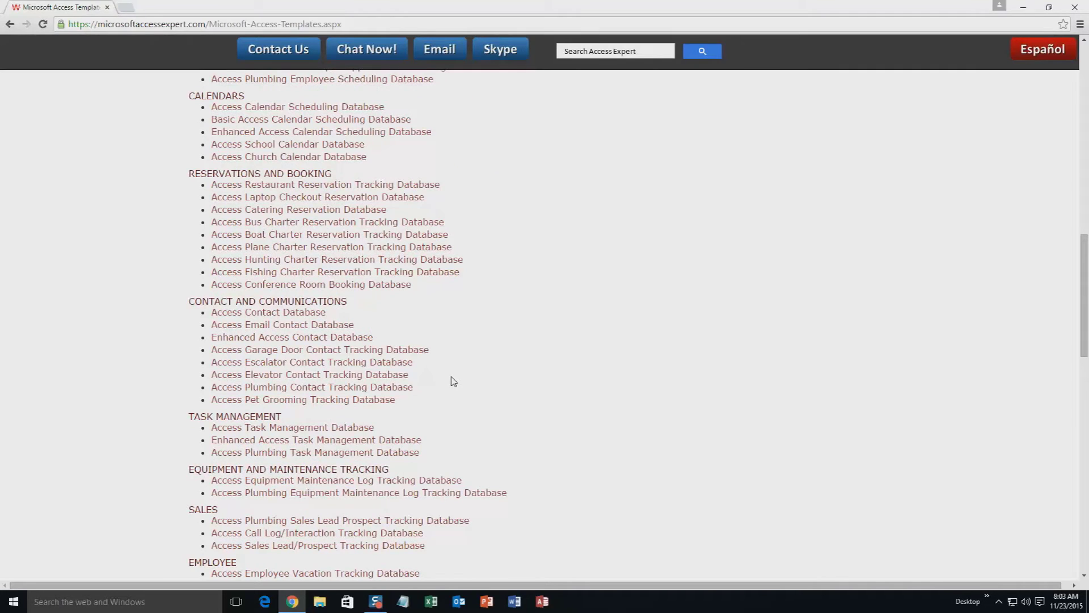
pyautogui.scroll(-3, 452, 380)
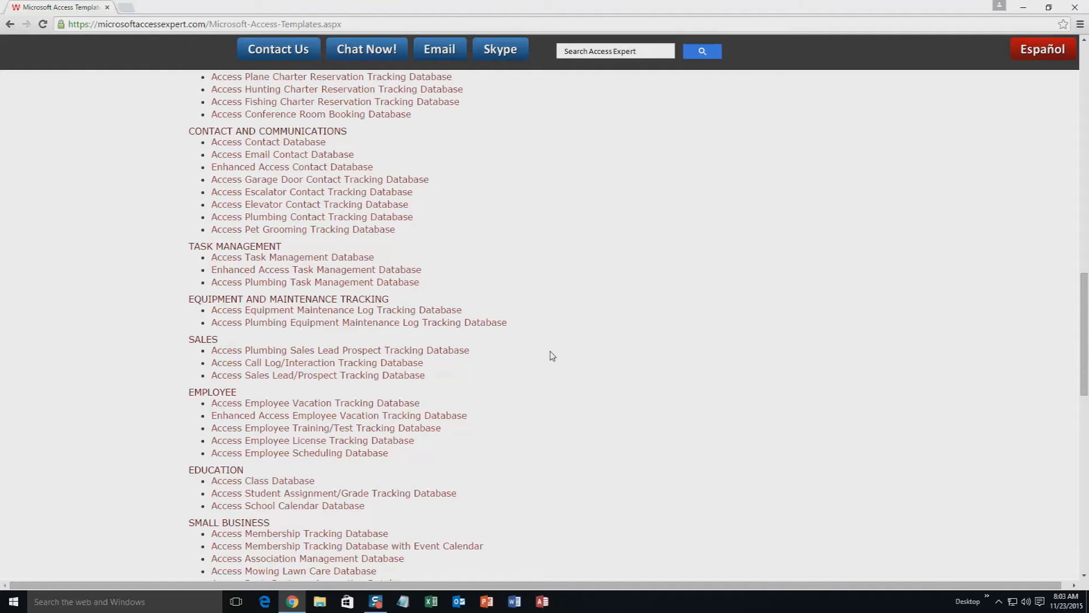
pyautogui.scroll(-3, 539, 426)
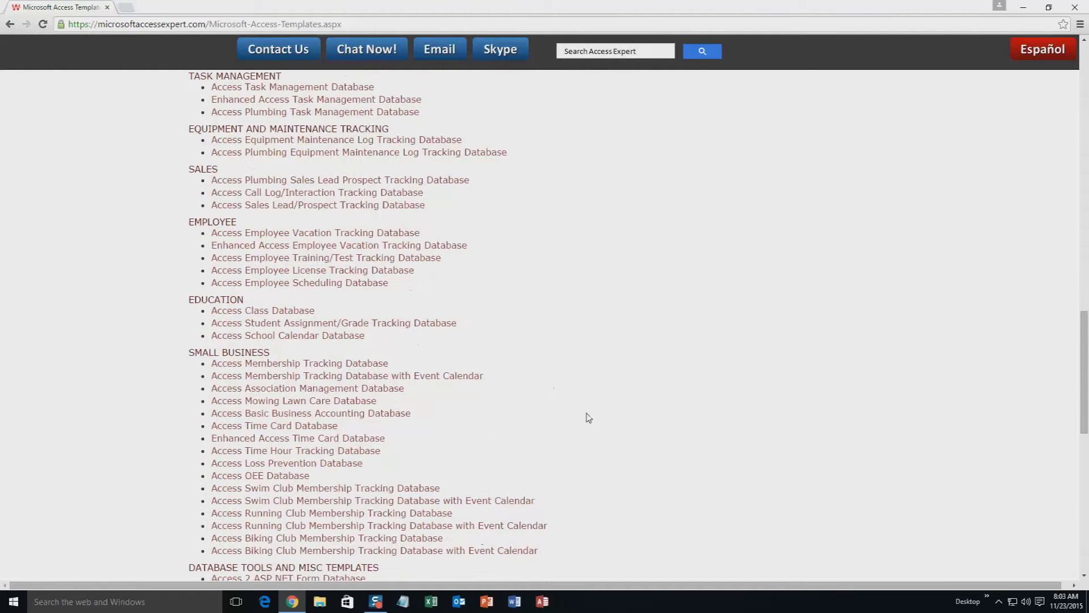
pyautogui.scroll(-4, 593, 408)
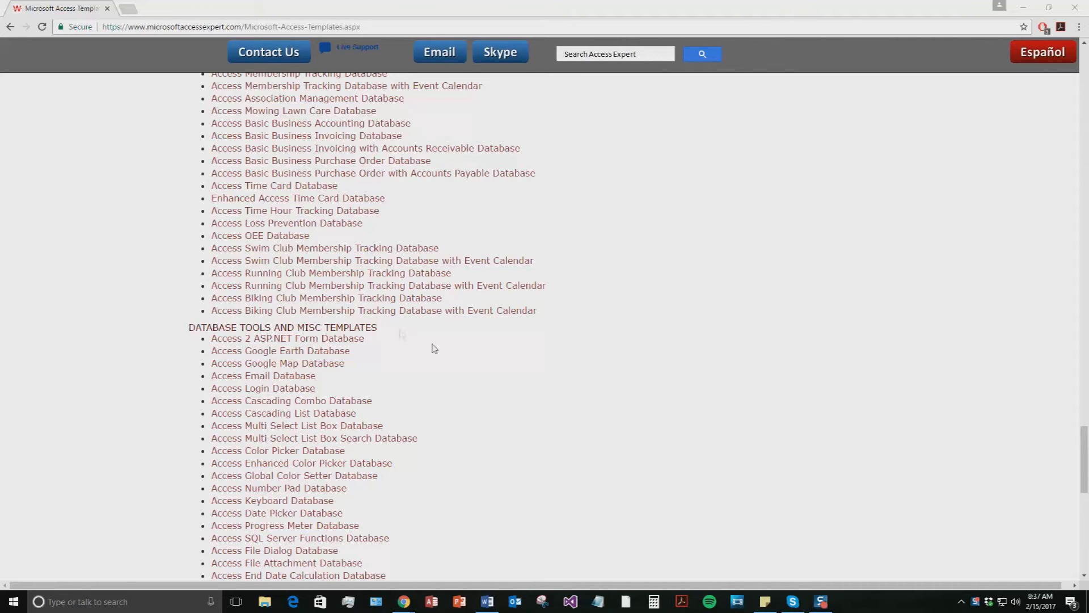
pyautogui.scroll(-1, 540, 373)
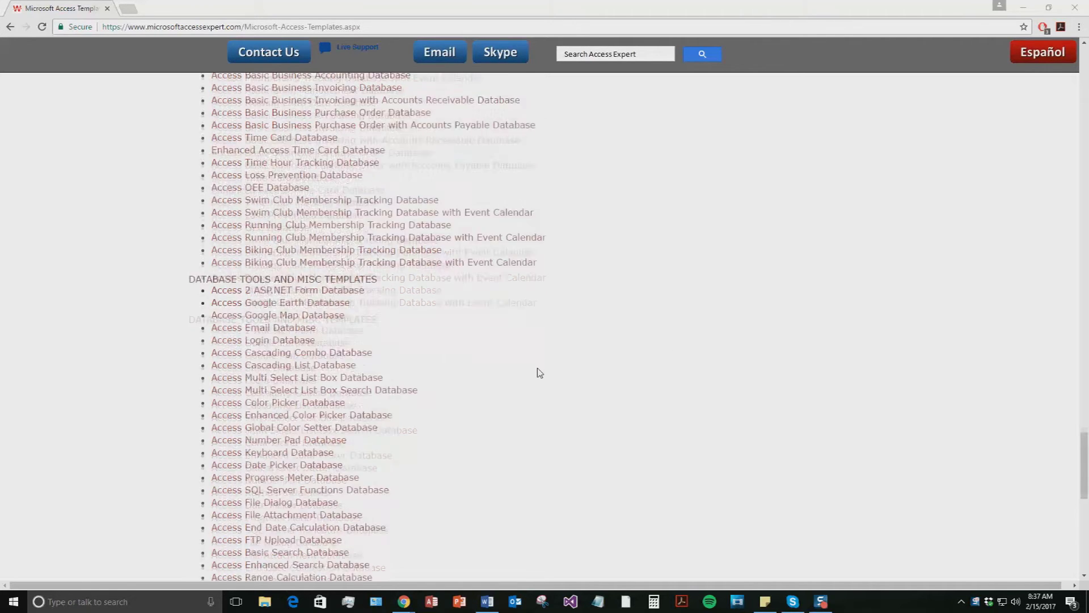
pyautogui.scroll(-6, 539, 373)
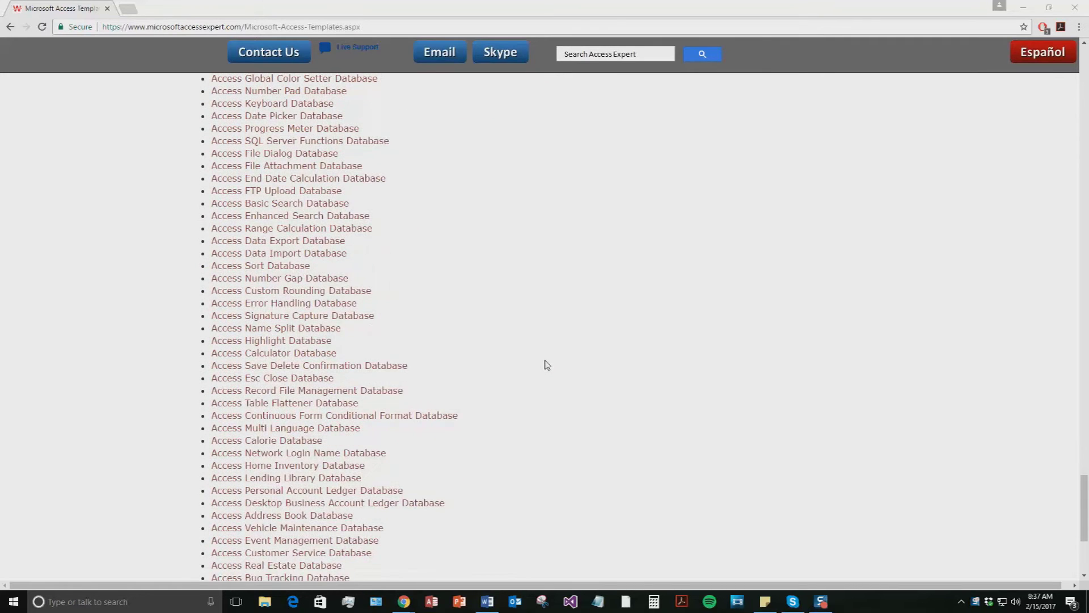
pyautogui.scroll(-2, 547, 365)
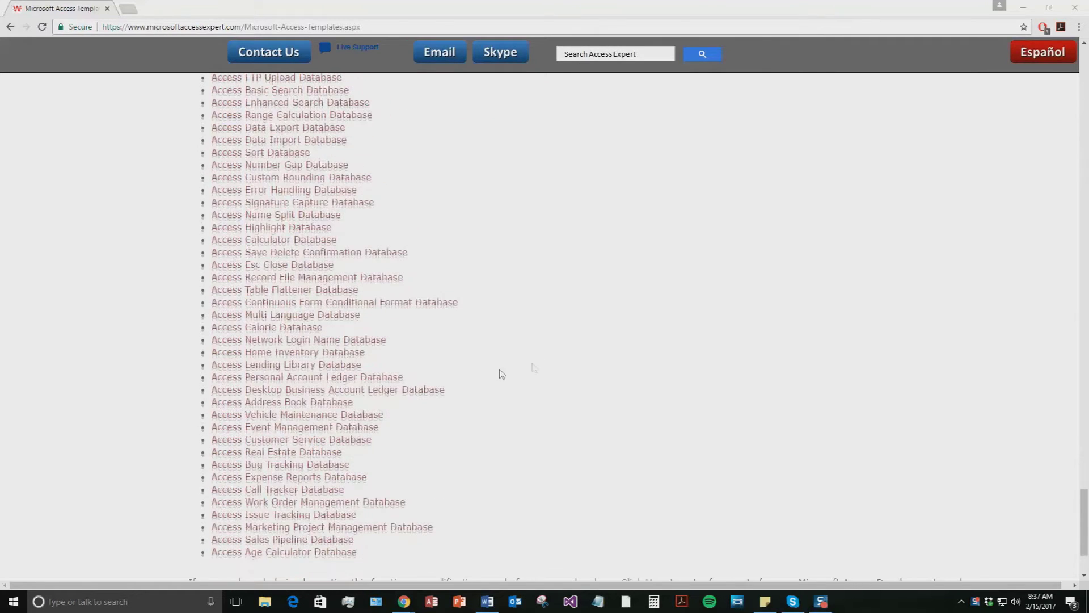
pyautogui.rightClick(294, 369)
# Open the Lending Library Database product page and download LendingLibraryDemo.zip for Access 2010/2013/2016
pyautogui.click(291, 366)
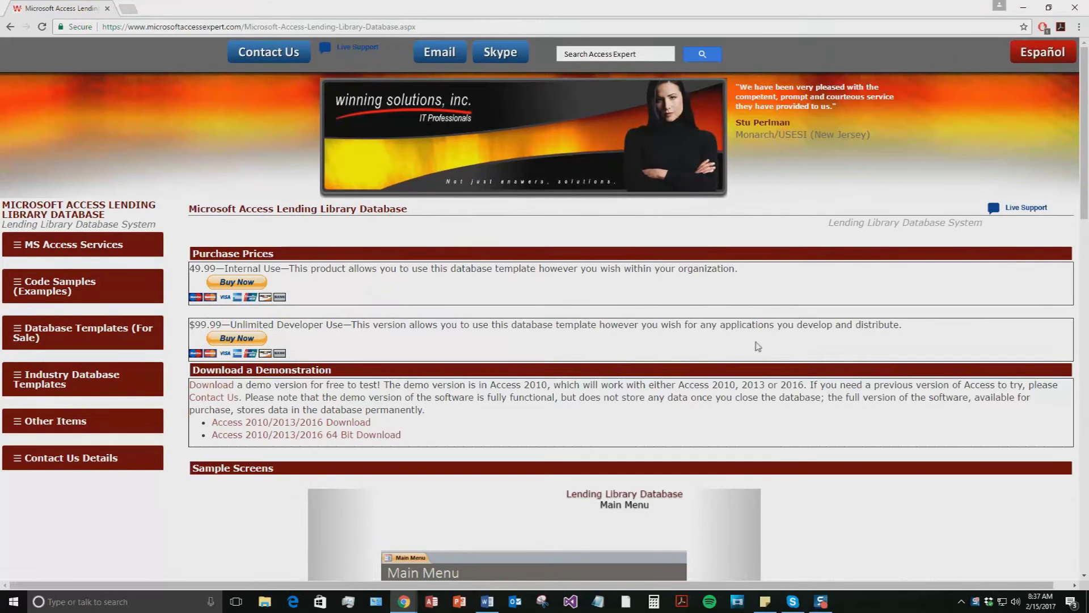
pyautogui.scroll(-1, 554, 294)
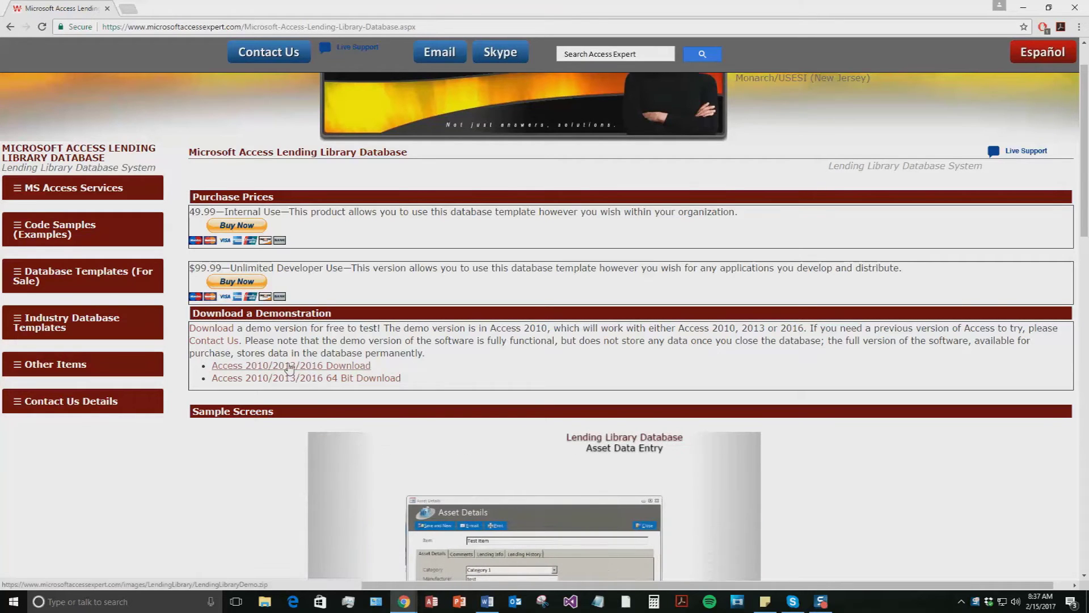
pyautogui.click(289, 368)
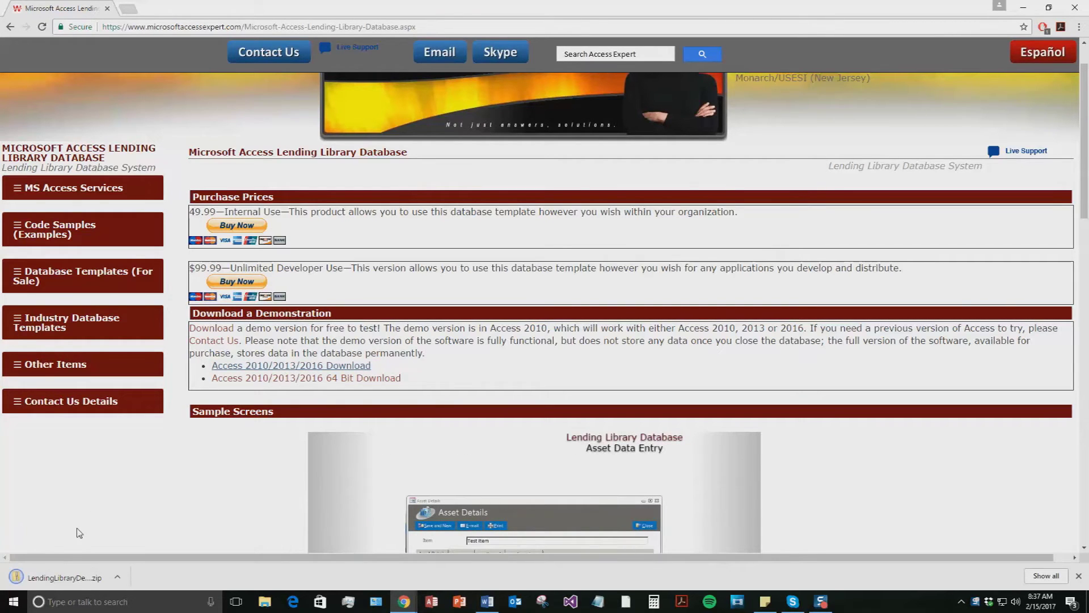
# Extract LendingLibraryDemo.zip to the suggested folder and launch LendingLibraryDemo.accde
pyautogui.click(57, 577)
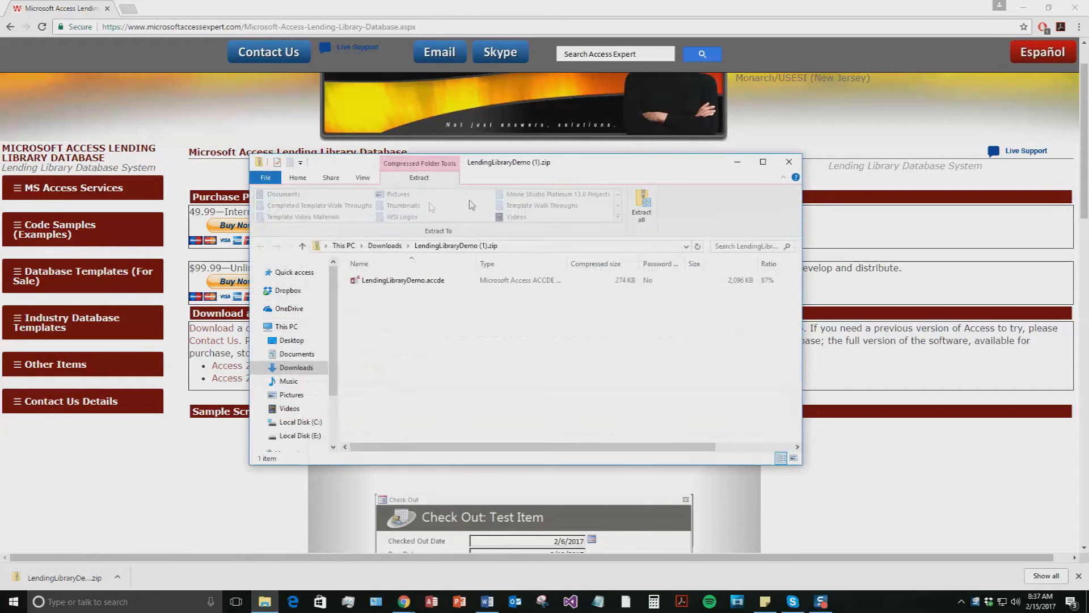
pyautogui.click(643, 203)
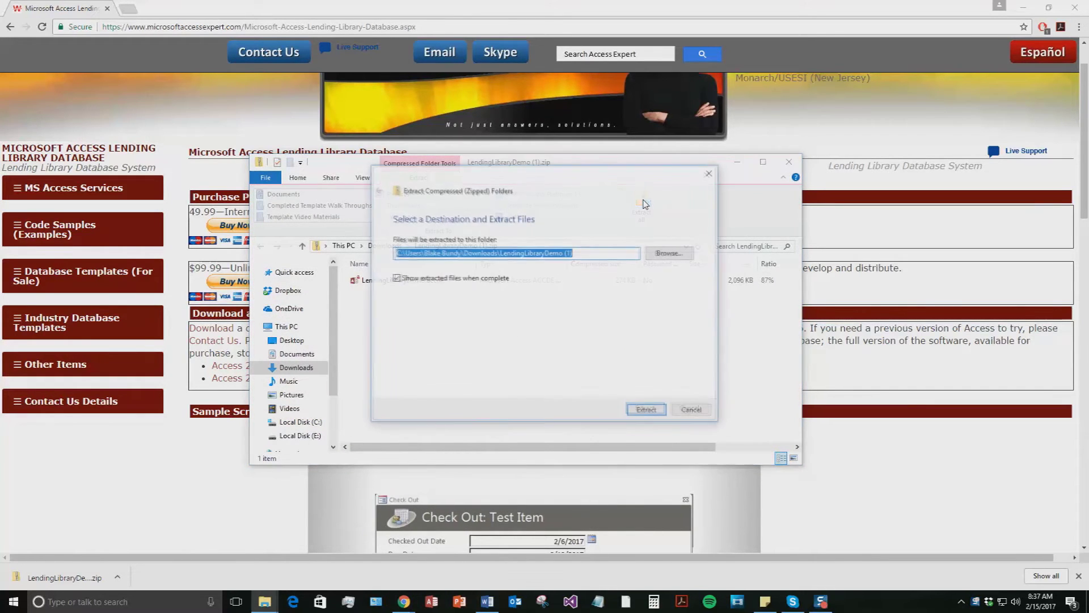
pyautogui.click(647, 409)
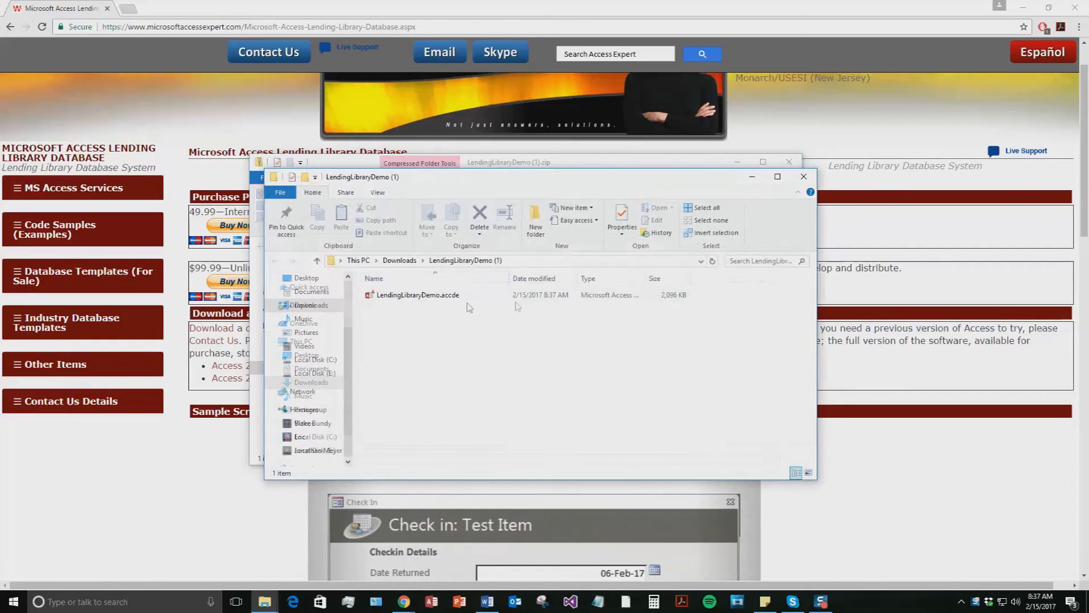
pyautogui.doubleClick(442, 295)
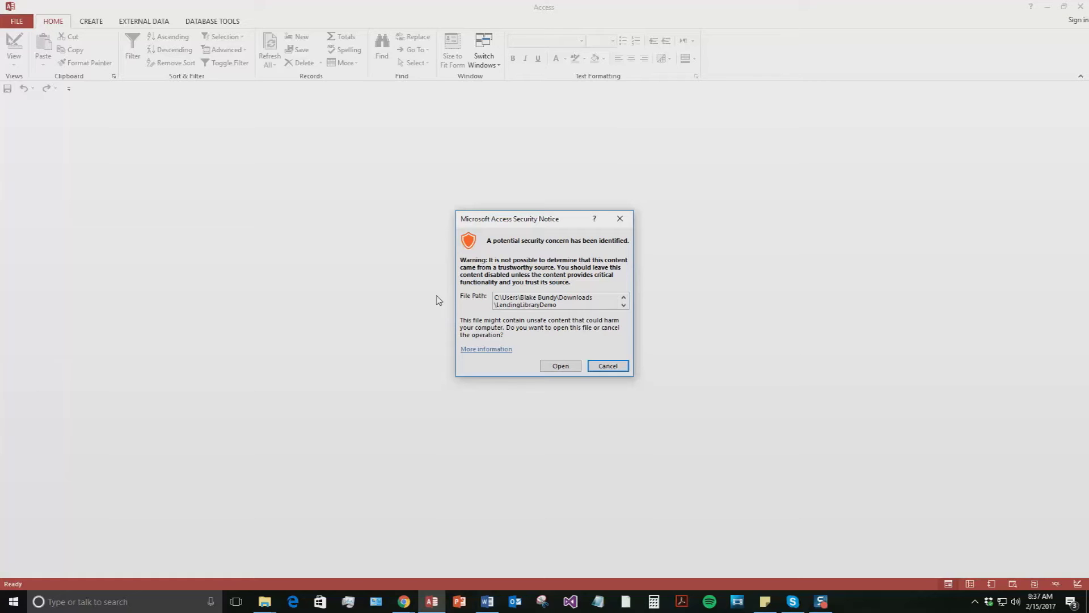
# Accept the security notice, dismiss the demo popup, and open the Contacts Search form
pyautogui.click(557, 366)
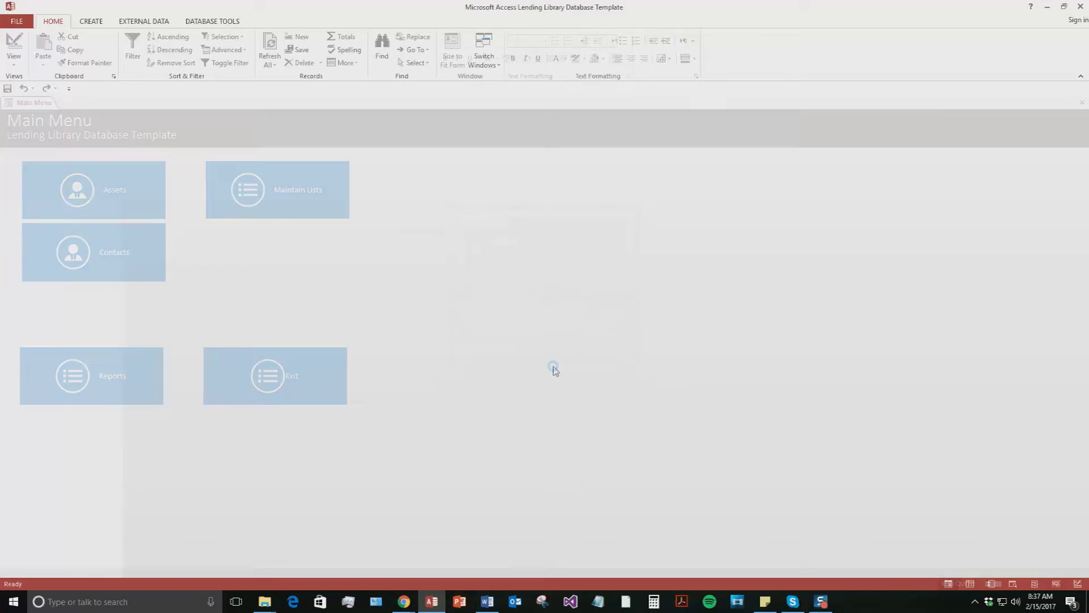
pyautogui.moveTo(148, 101); pyautogui.dragTo(460, 133)
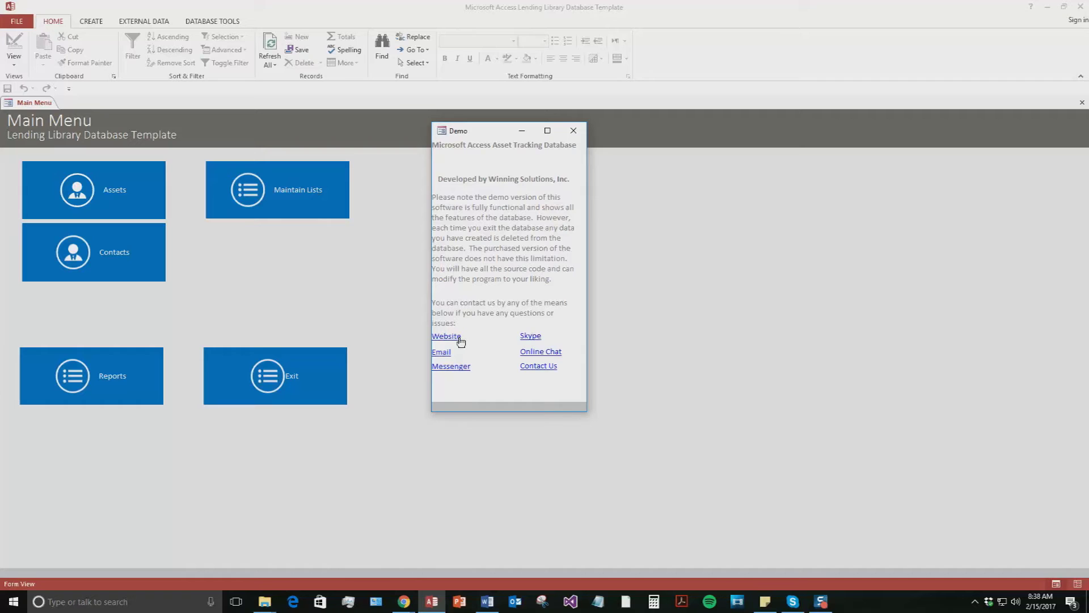
pyautogui.click(568, 135)
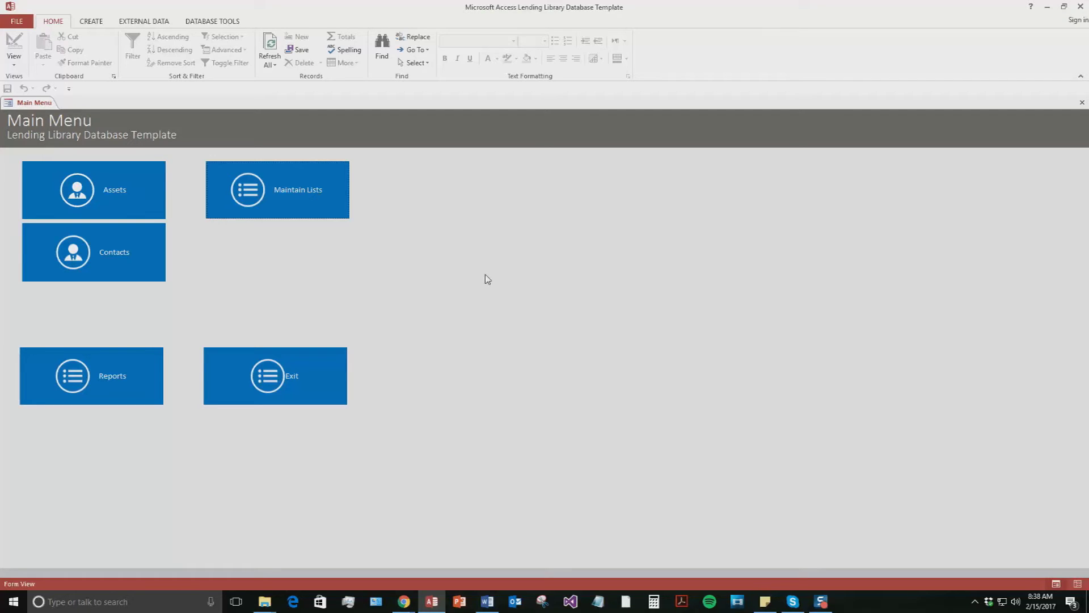
pyautogui.click(81, 259)
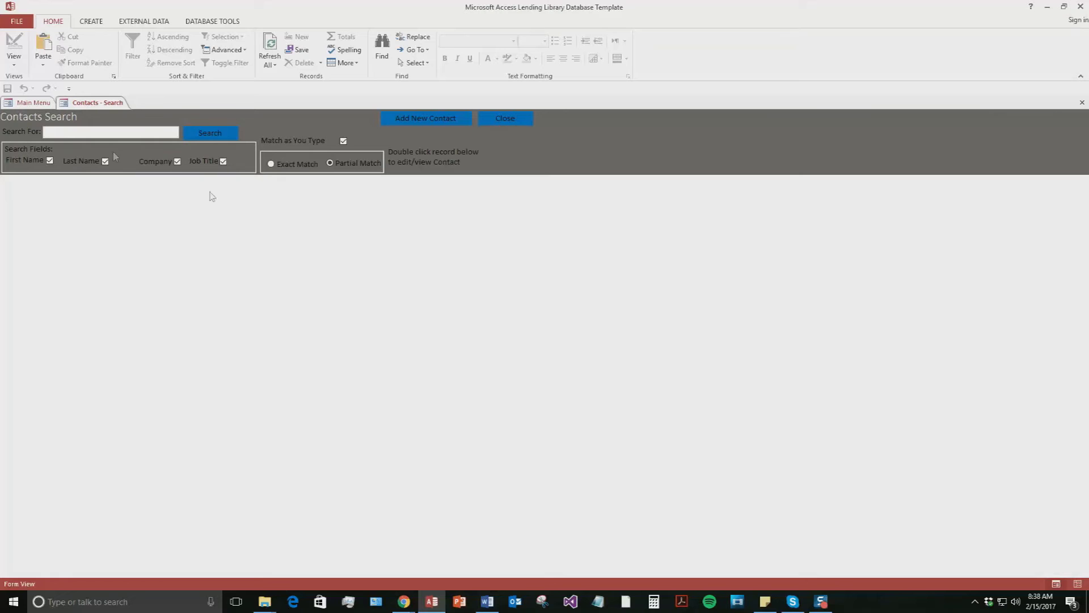
# Start a new contact and enter the first name, last name and company WSI
pyautogui.click(423, 118)
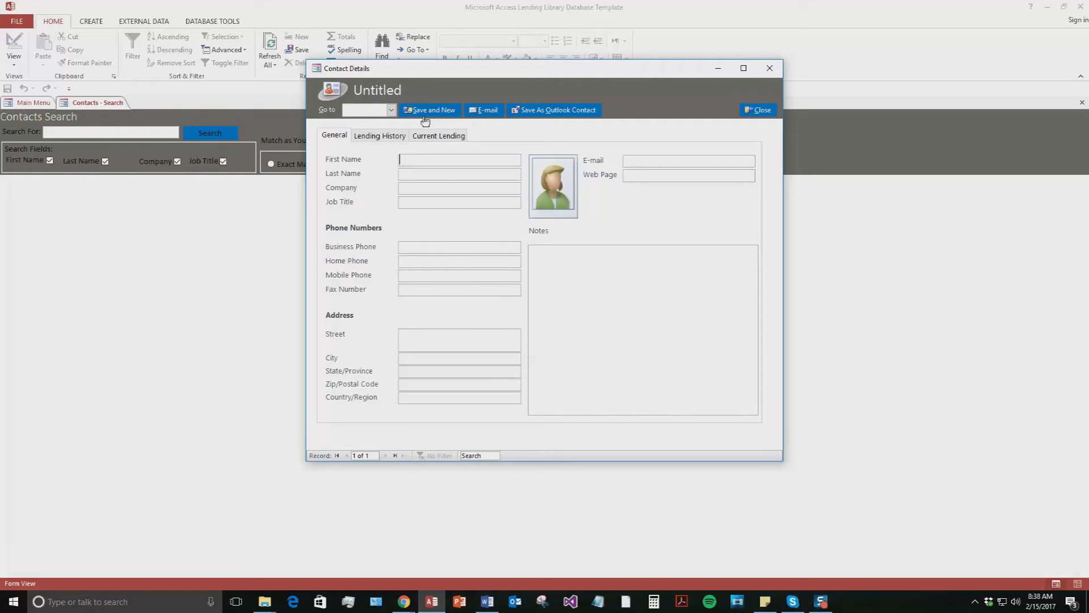
pyautogui.click(415, 171)
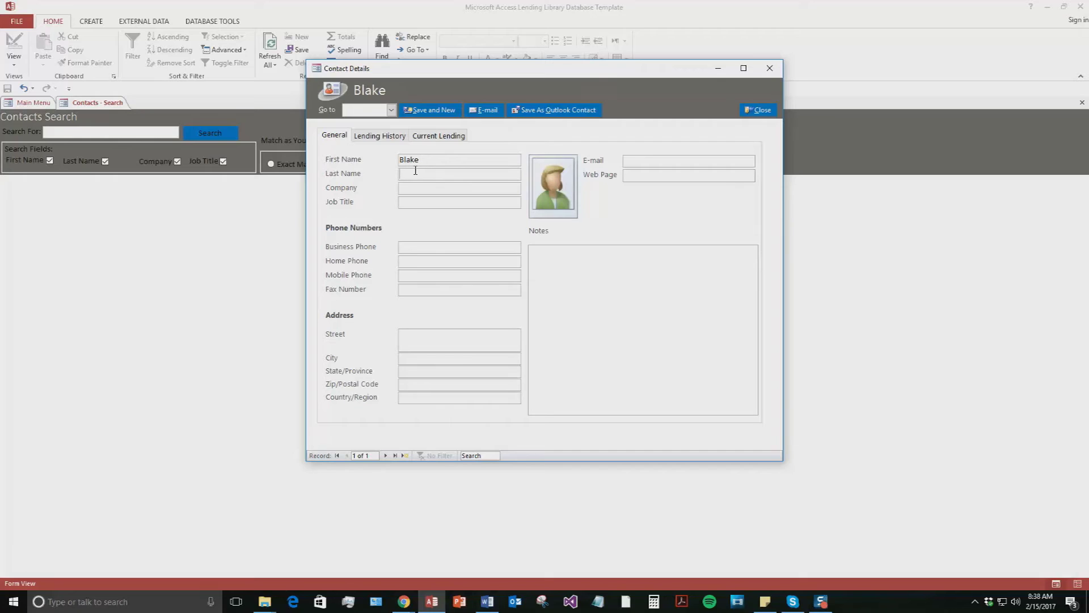
pyautogui.click(433, 186)
pyautogui.write('WSI')
# Fill in the contact's business phone, city, state/province and e-mail, then check lending history
pyautogui.click(401, 251)
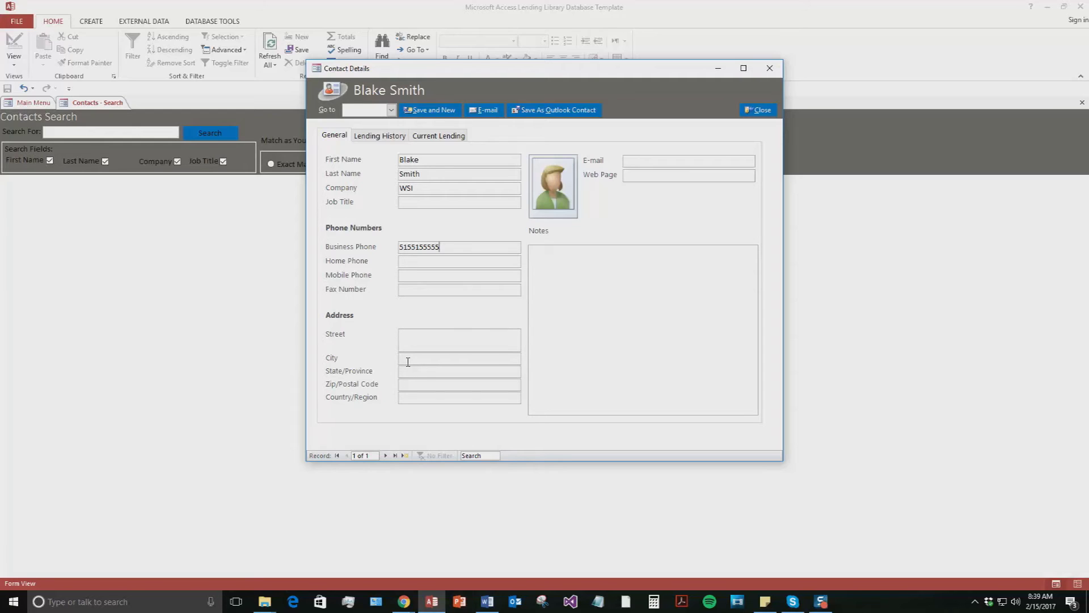
pyautogui.click(409, 360)
pyautogui.write('Test')
pyautogui.click(411, 371)
pyautogui.write('Test')
pyautogui.click(677, 160)
pyautogui.write('Test@test.com')
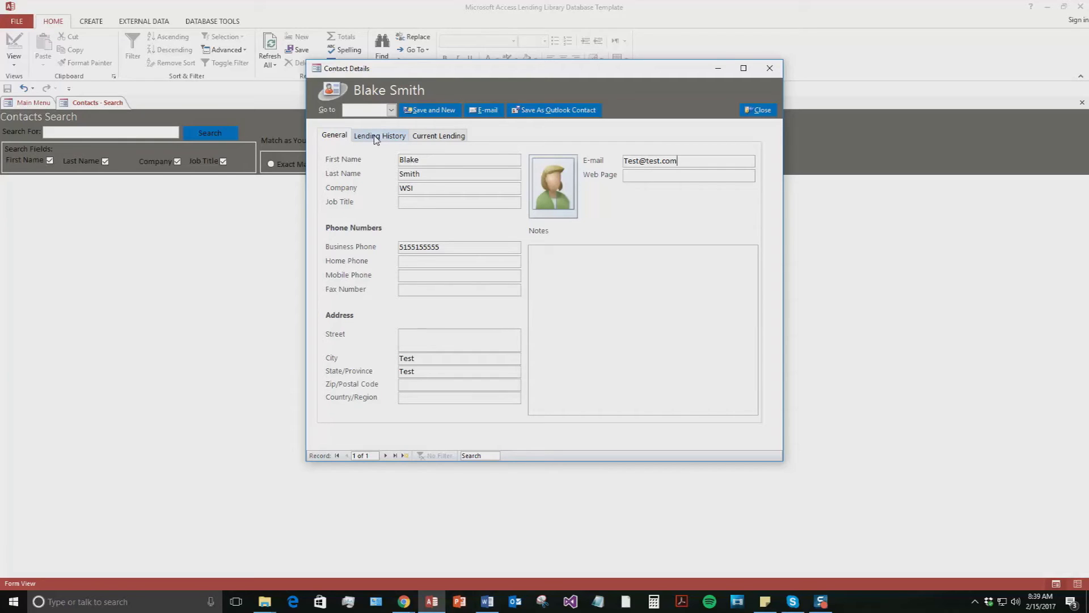
pyautogui.click(375, 139)
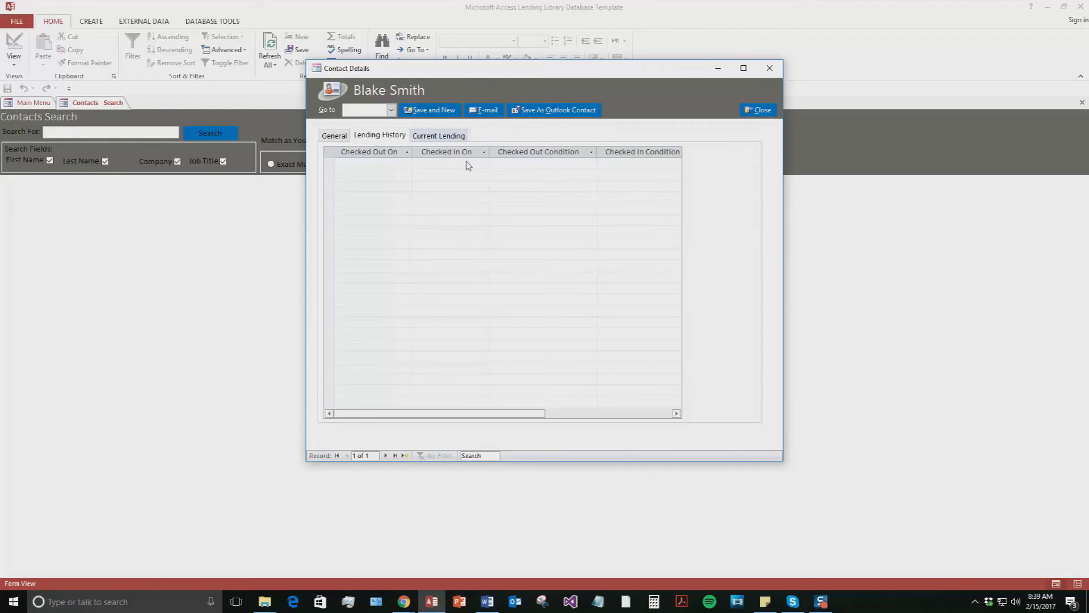
pyautogui.click(448, 138)
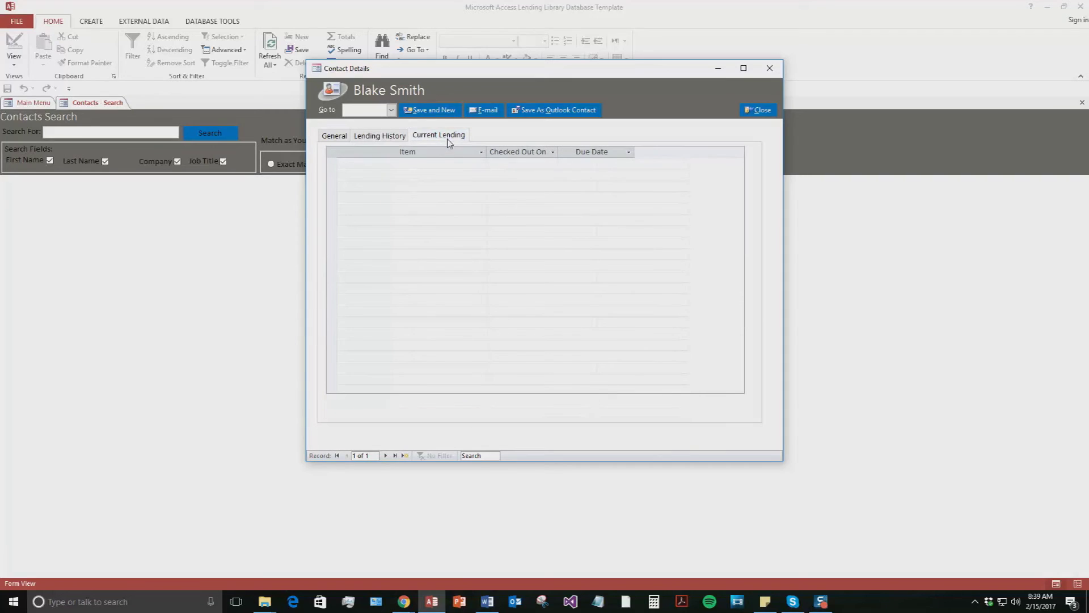
pyautogui.click(338, 137)
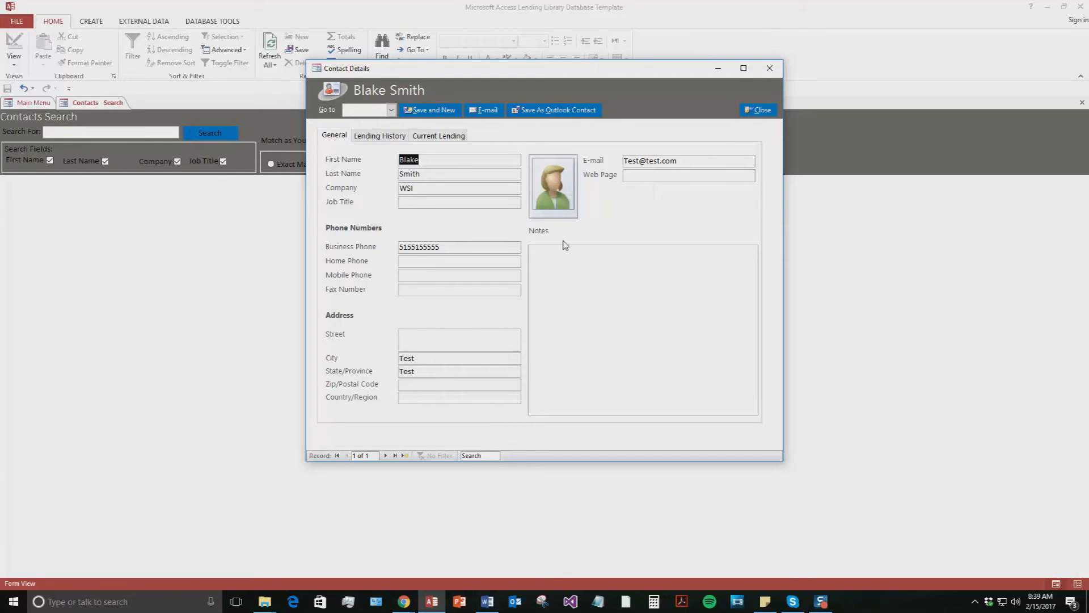
# Save the new contact with Save and New, then close Contact Details
pyautogui.click(436, 112)
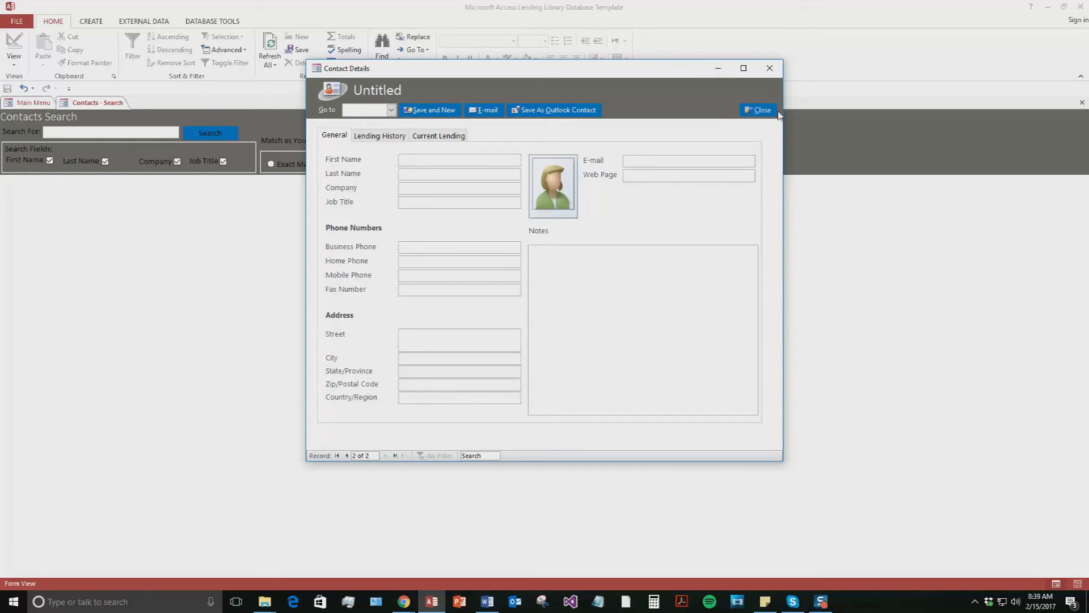
pyautogui.click(759, 111)
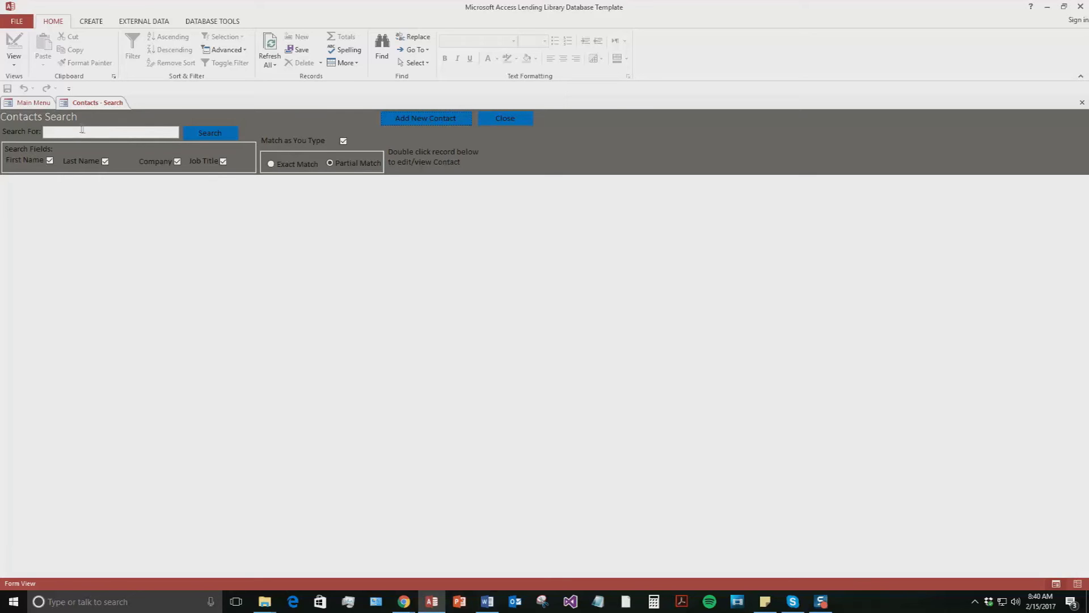
# Search contacts by the new contact's first name and open the WSI result's record
pyautogui.click(83, 129)
pyautogui.write('B')
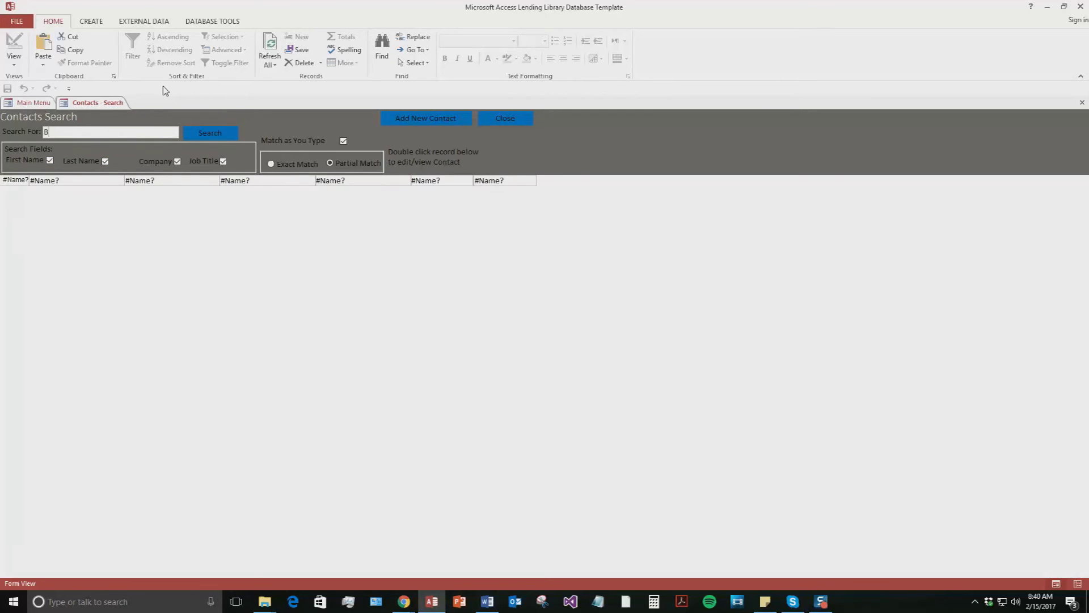
pyautogui.write('lake')
pyautogui.click(210, 133)
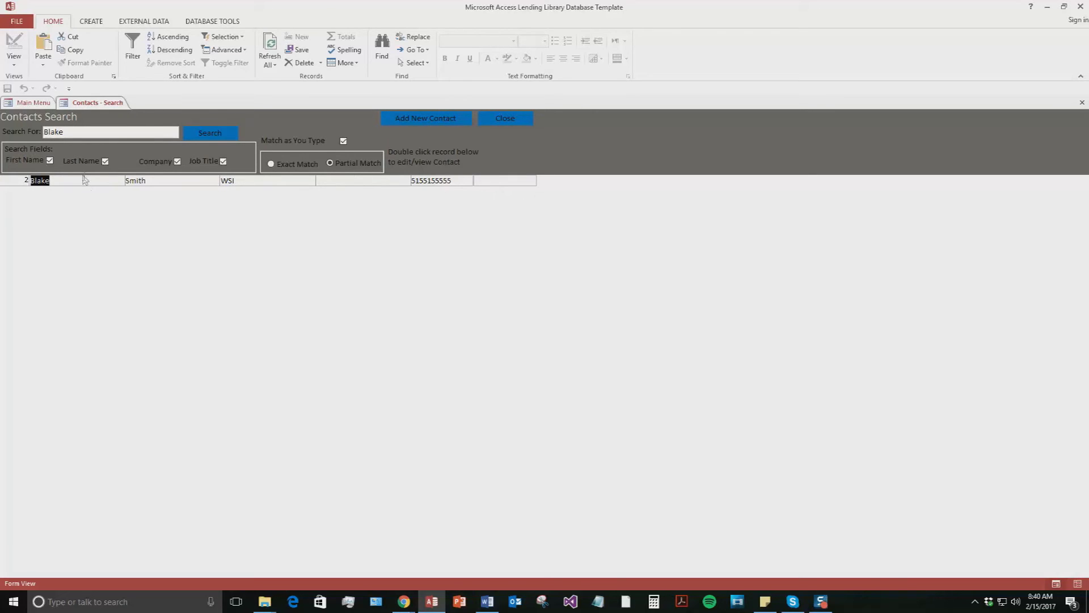
pyautogui.doubleClick(82, 183)
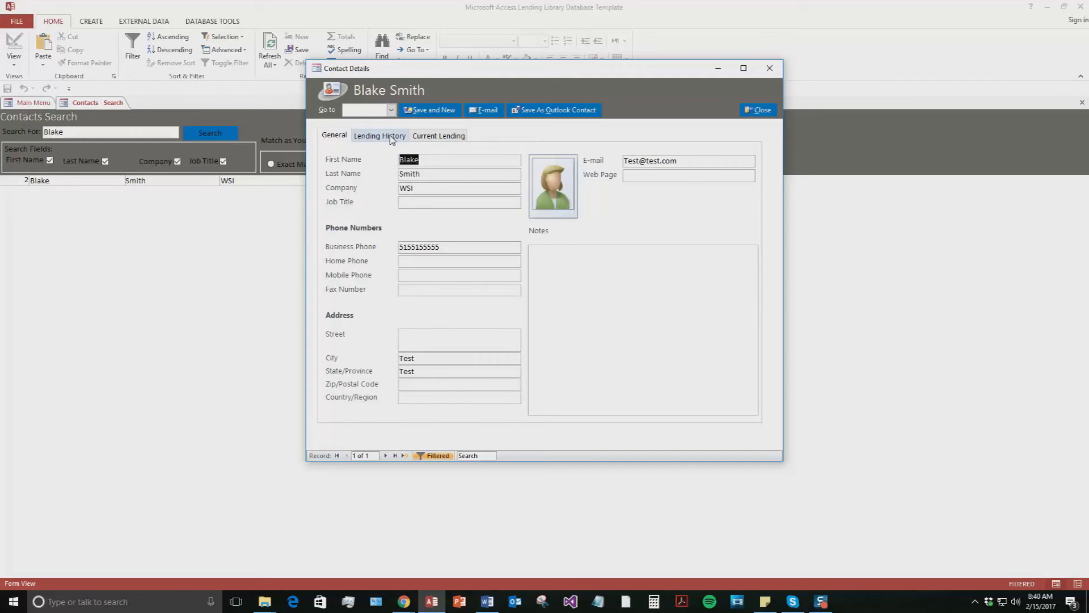
# Review the WSI contact's Lending History and details, then close Contact Details and Contacts Search
pyautogui.click(391, 136)
pyautogui.click(333, 135)
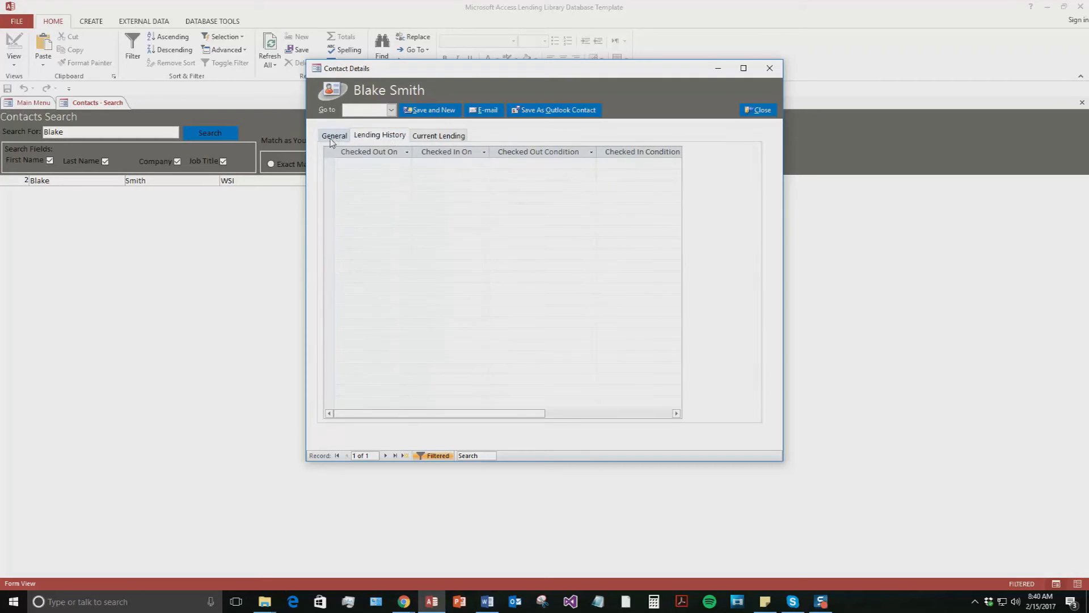
pyautogui.click(759, 111)
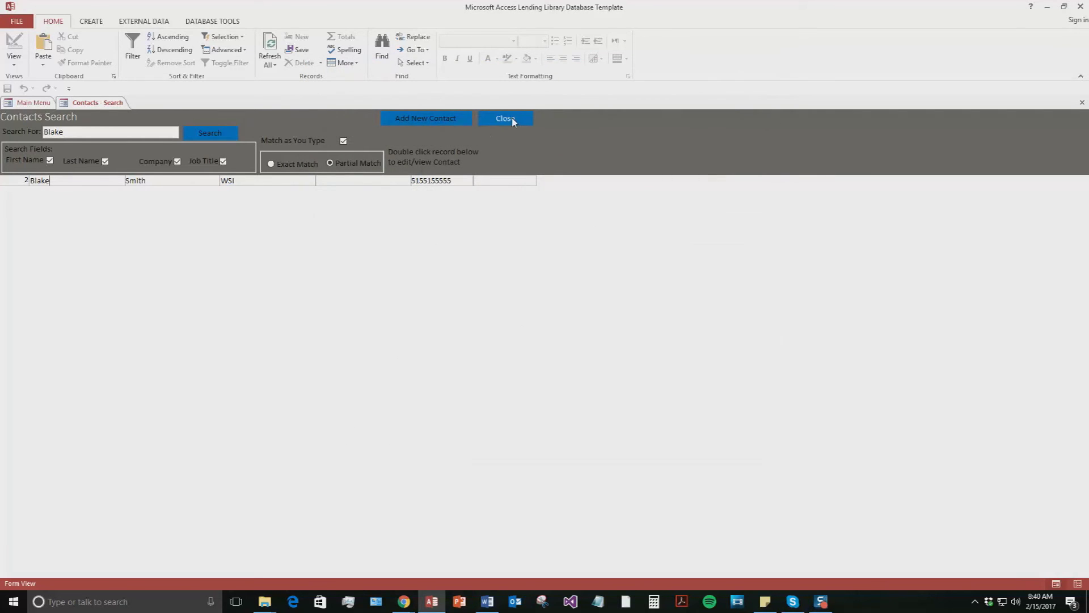
pyautogui.click(505, 118)
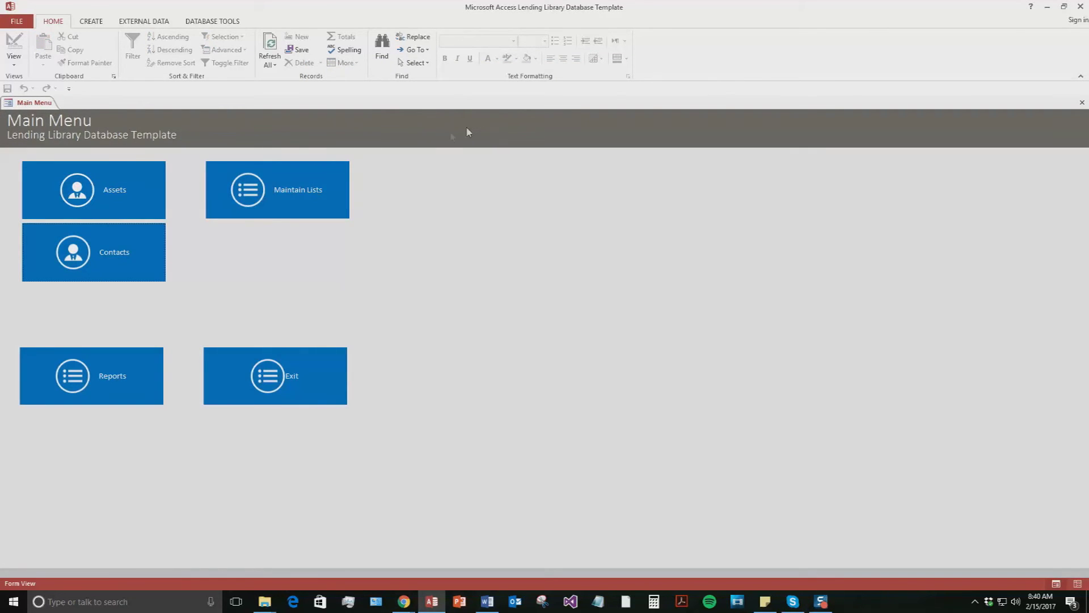
# From the Assets form, start a new asset record with Item 'Laptop'
pyautogui.click(92, 189)
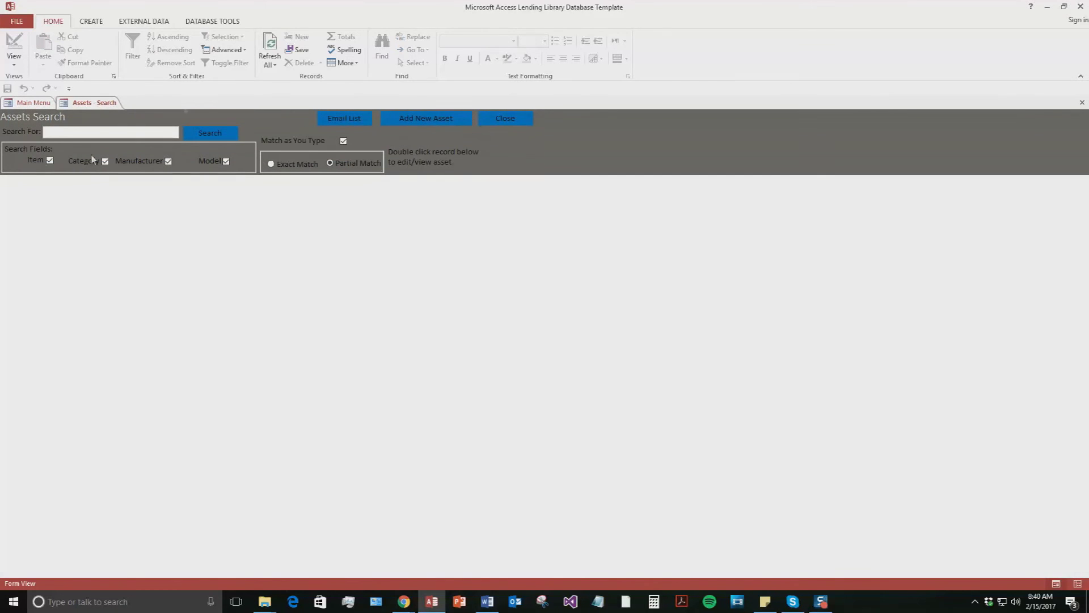
pyautogui.click(433, 117)
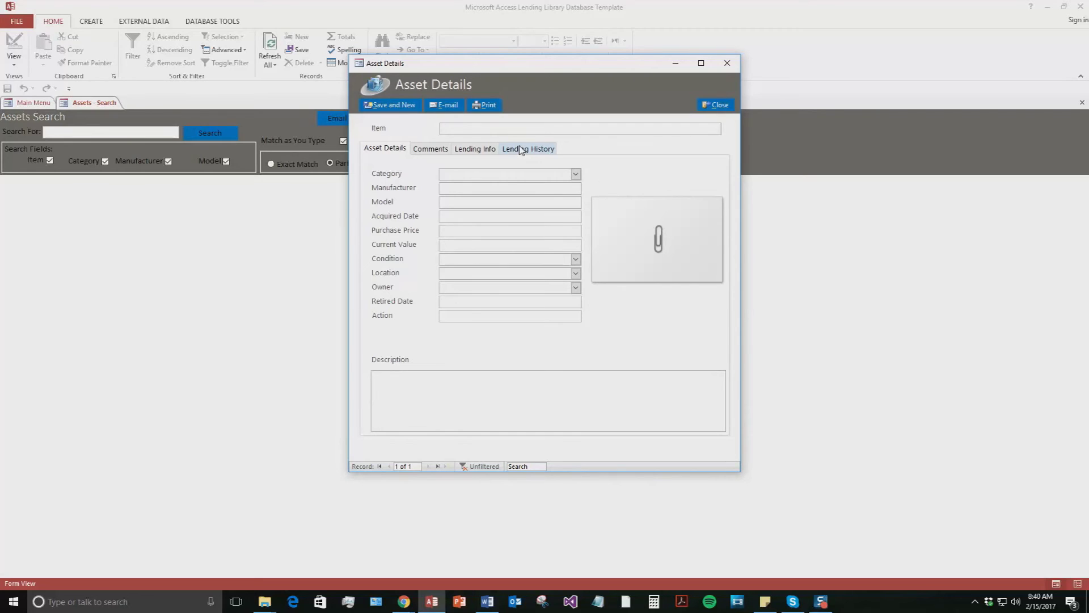
pyautogui.write('Laptop')
# Set the laptop's category to Category 2 and begin entering Dell as manufacturer
pyautogui.click(577, 174)
pyautogui.click(576, 174)
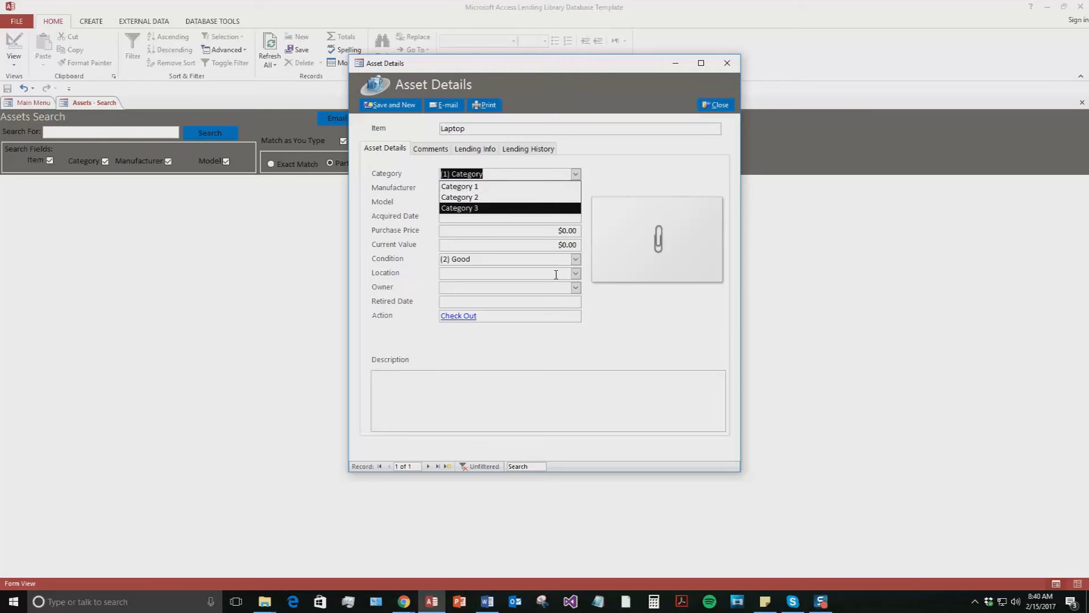
pyautogui.click(575, 273)
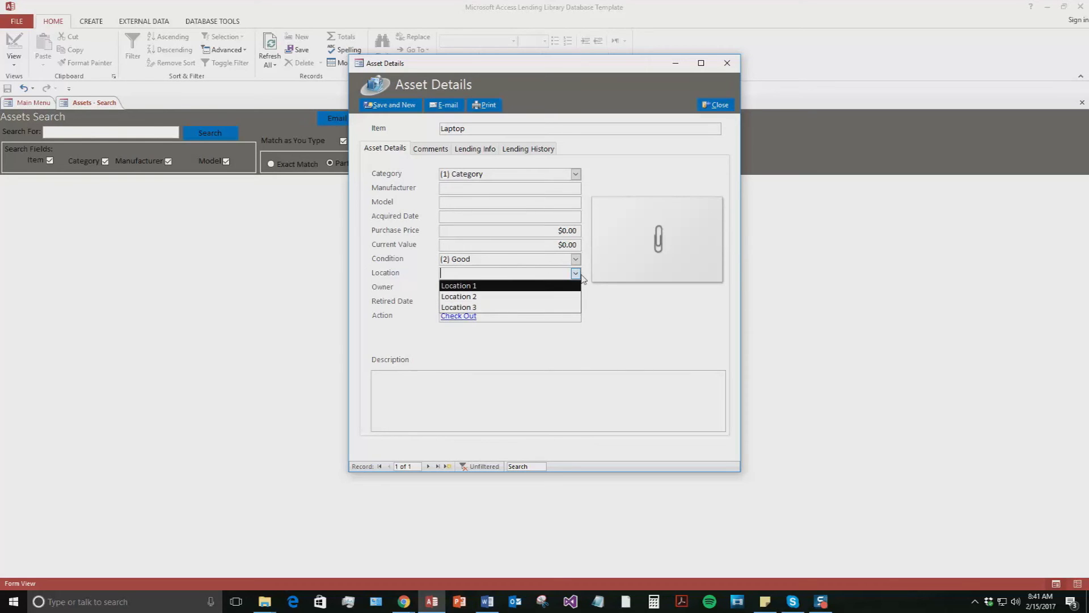
pyautogui.click(576, 260)
pyautogui.click(577, 260)
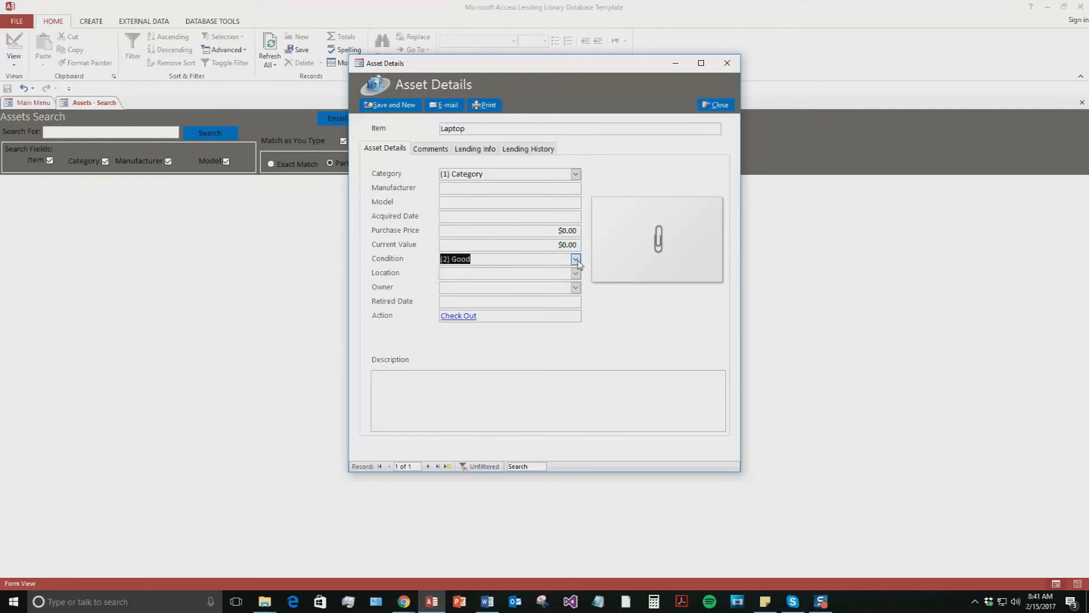
pyautogui.click(575, 174)
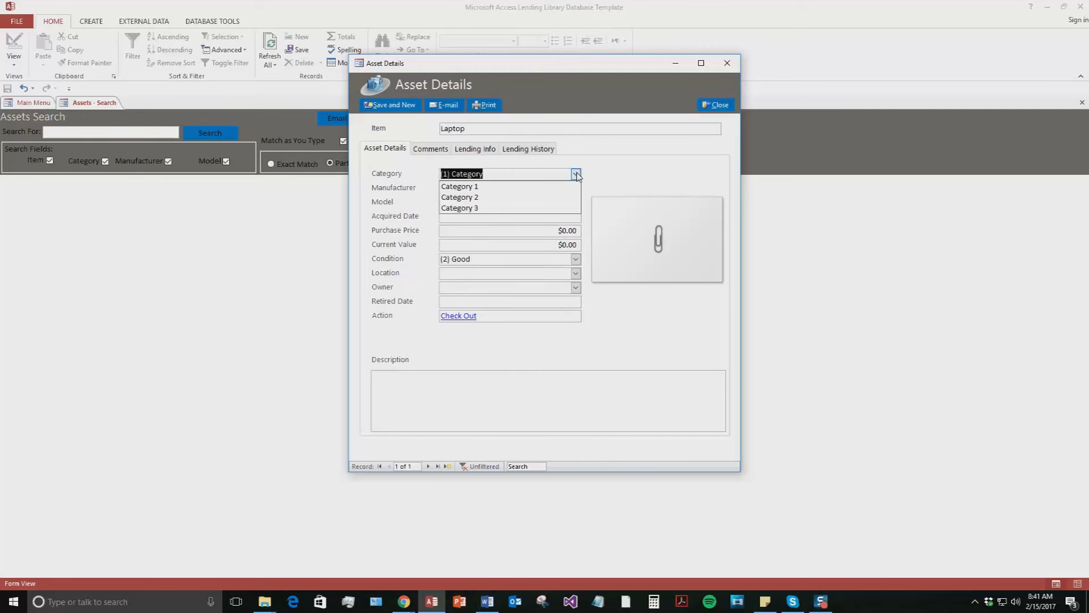
pyautogui.click(487, 198)
pyautogui.click(463, 189)
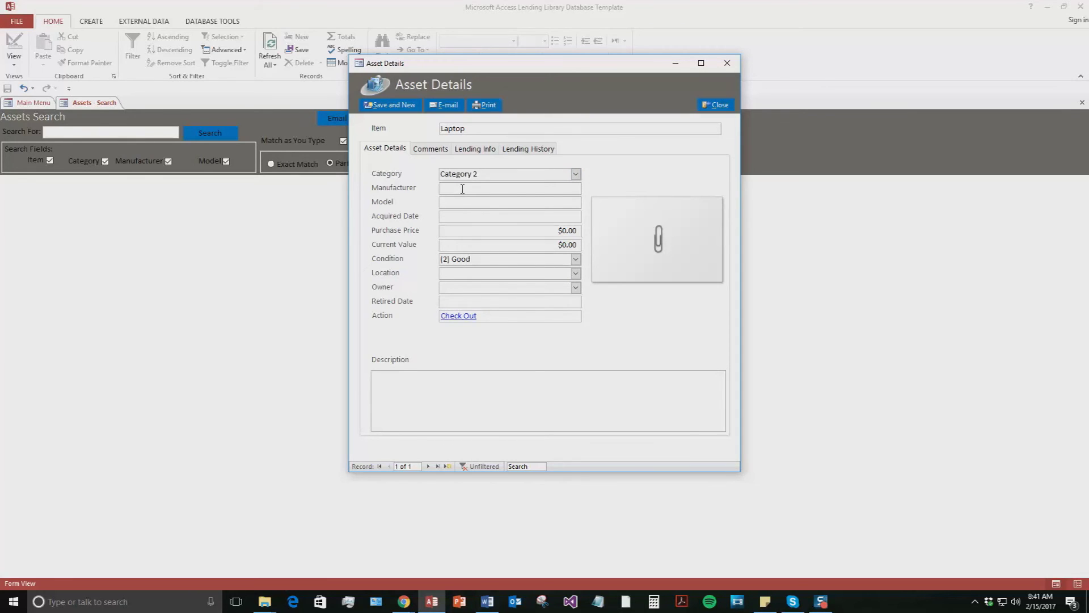
pyautogui.write('Dell')
# Enter model Test, a $900 purchase price and an $800 current value
pyautogui.press('Tab')
pyautogui.write('Test')
pyautogui.click(566, 230)
pyautogui.write('90')
pyautogui.click(565, 243)
pyautogui.write('80')
# Set condition (3) Satisfactory, Location 1 and the new contact as owner, then view Comments
pyautogui.click(575, 258)
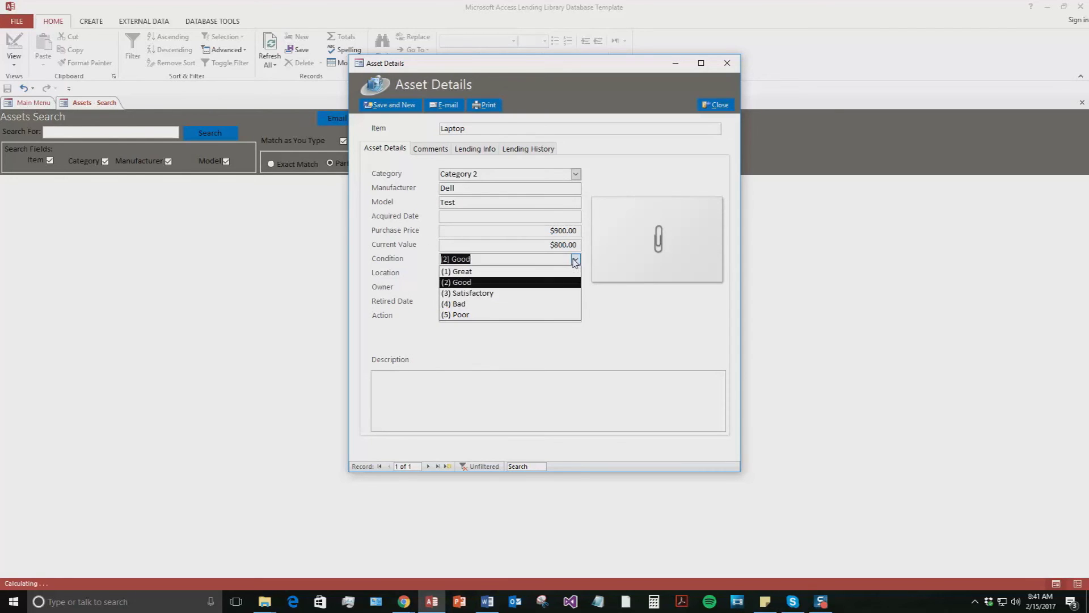
pyautogui.click(513, 293)
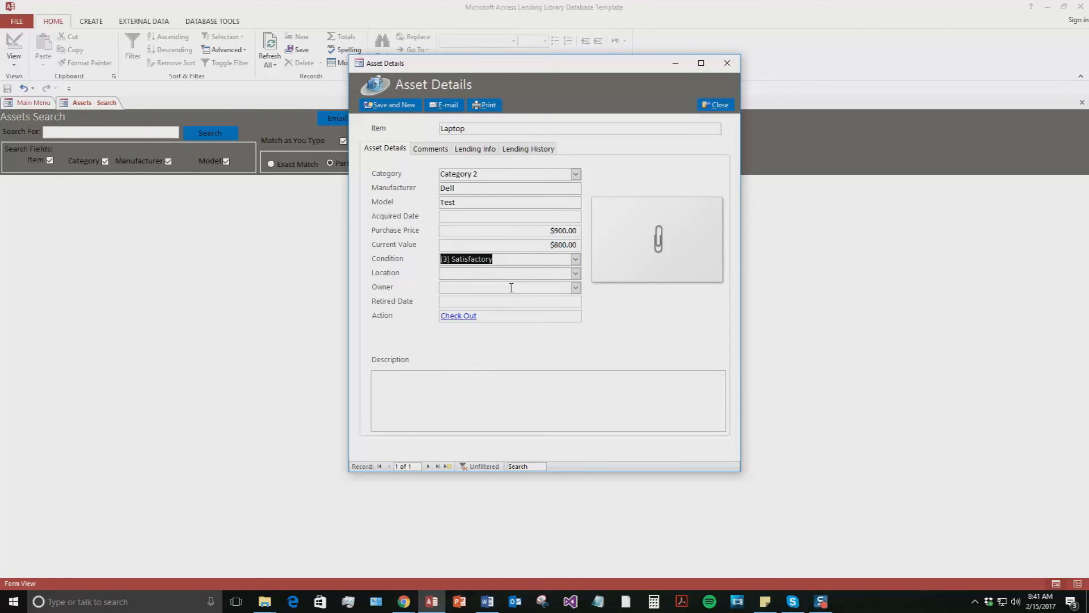
pyautogui.click(576, 274)
pyautogui.click(477, 286)
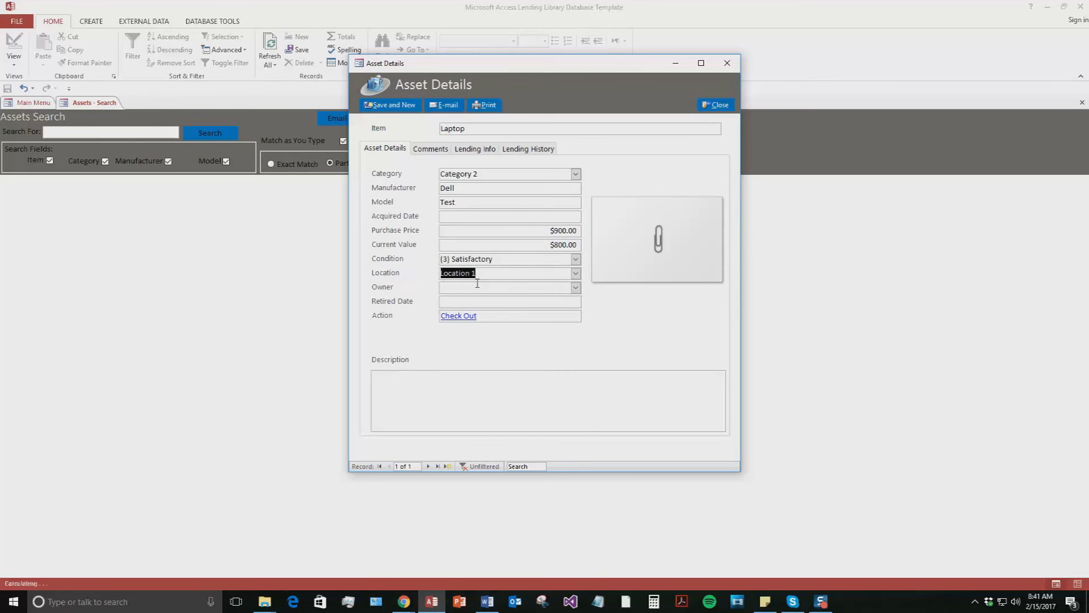
pyautogui.click(576, 288)
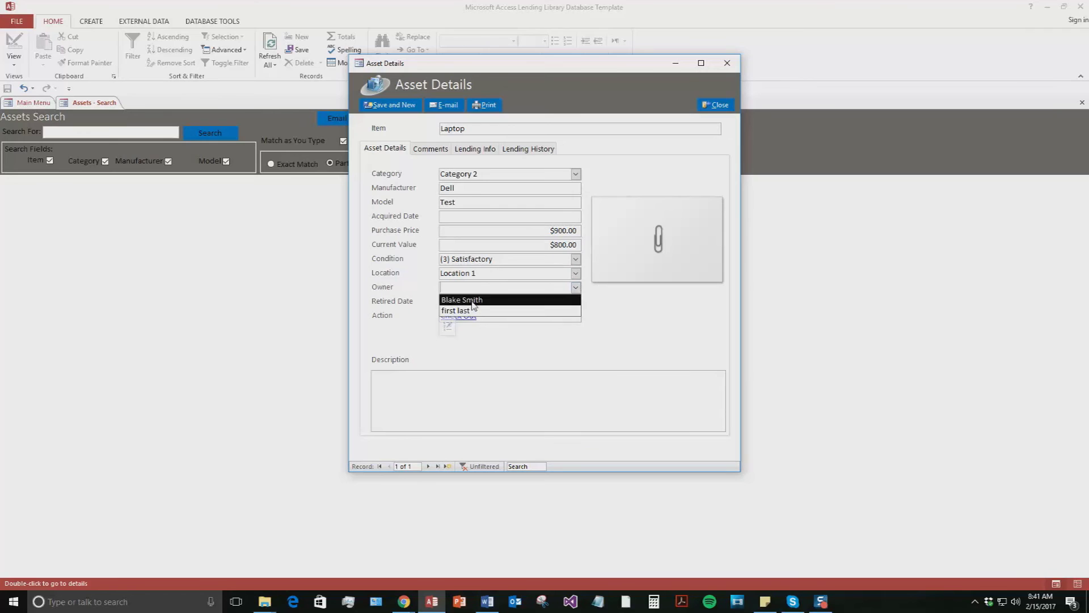
pyautogui.click(567, 299)
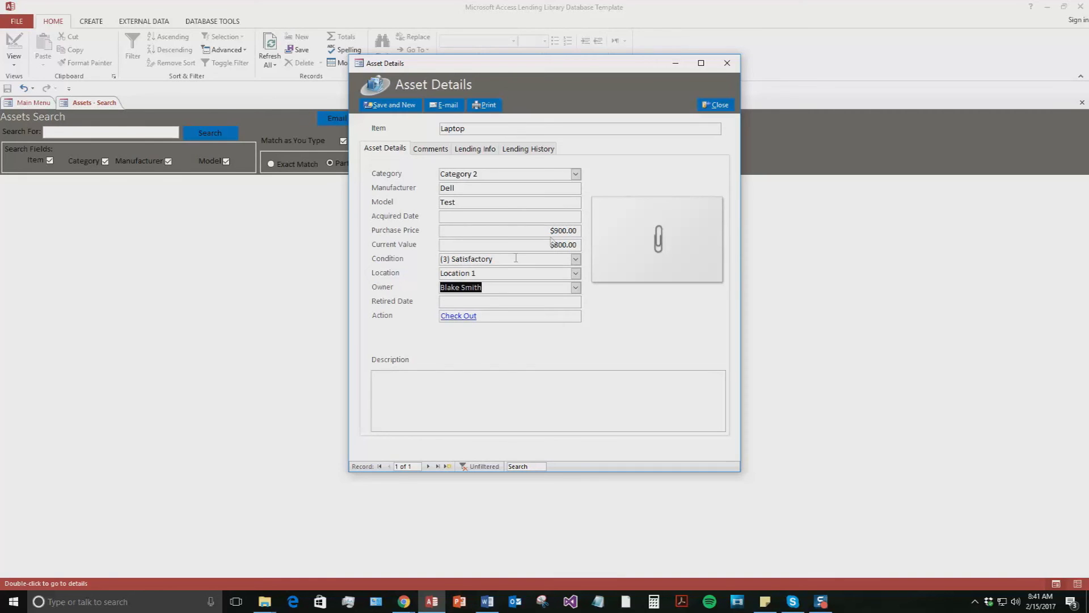
pyautogui.click(434, 149)
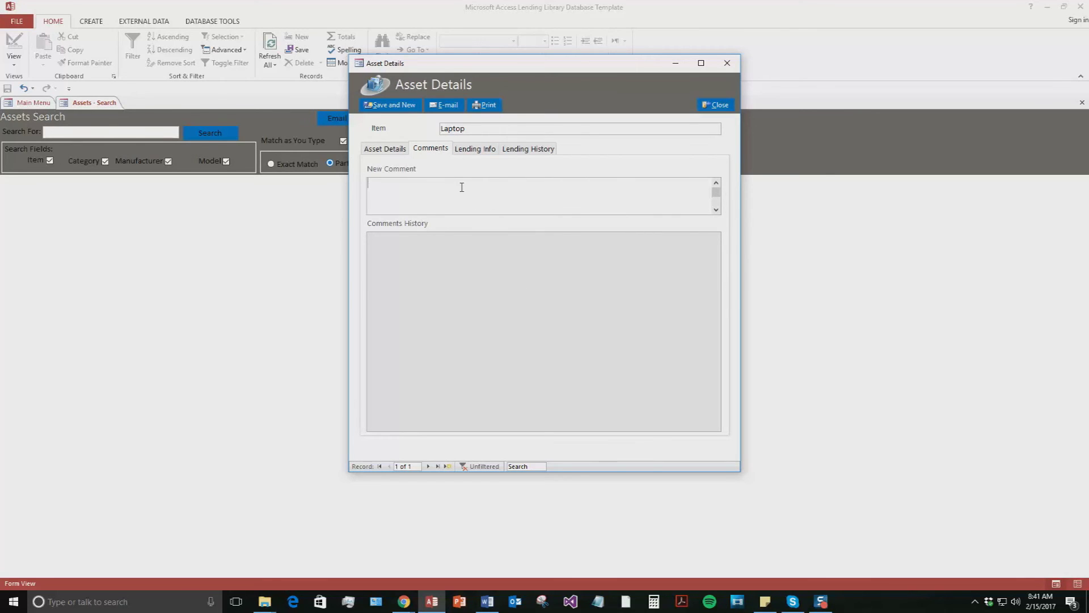
pyautogui.click(471, 151)
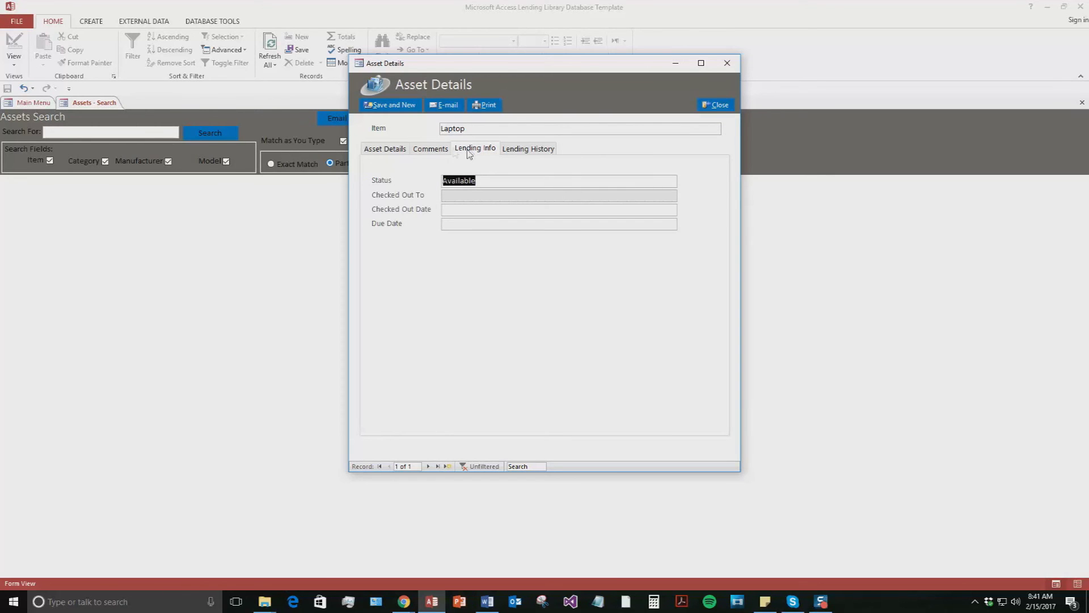
pyautogui.click(521, 149)
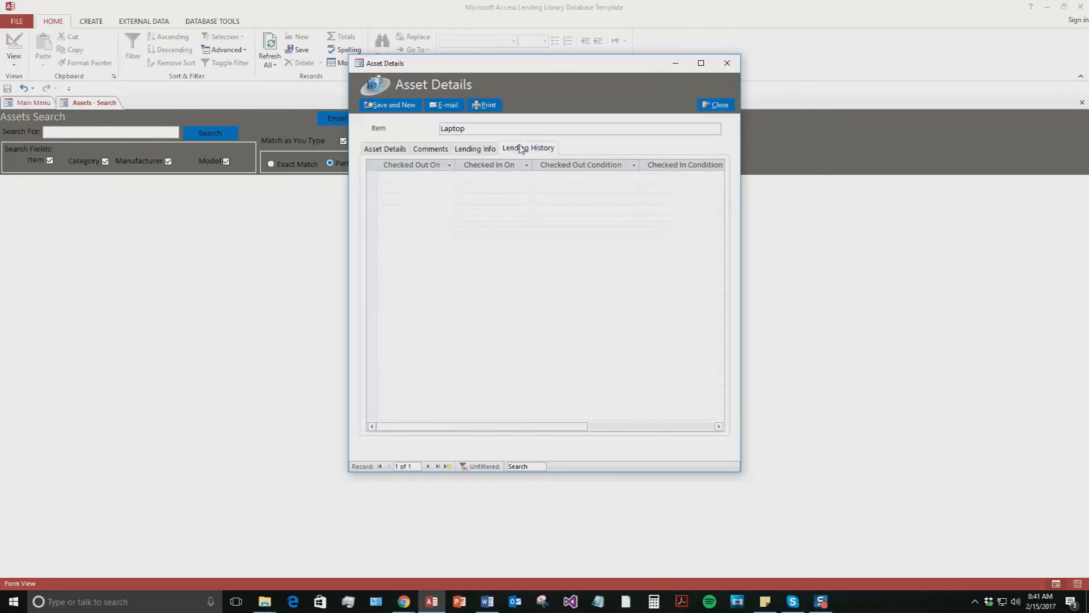
pyautogui.click(481, 150)
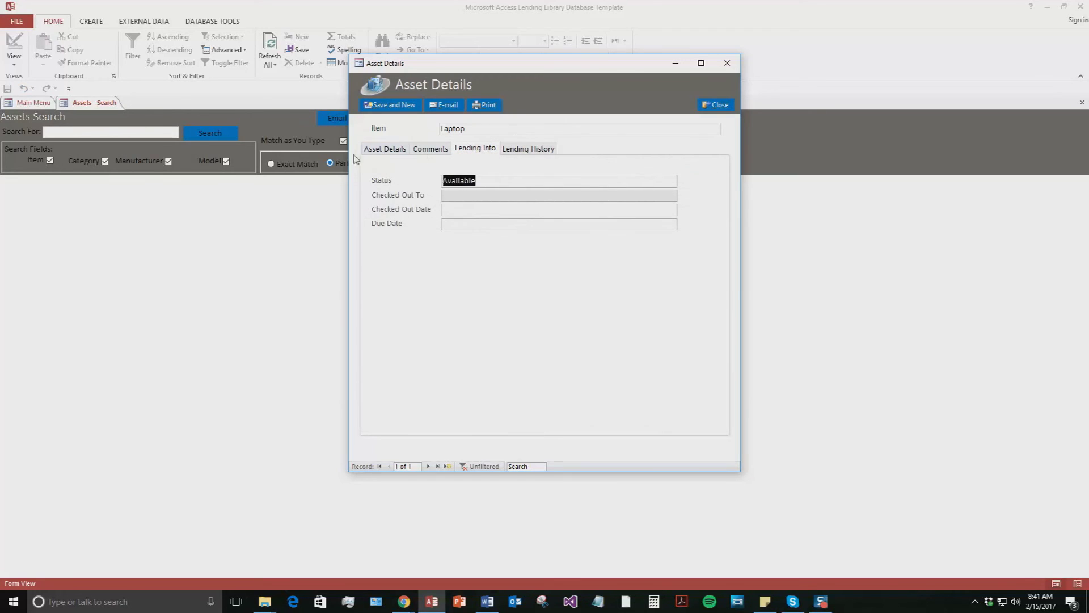
pyautogui.click(383, 148)
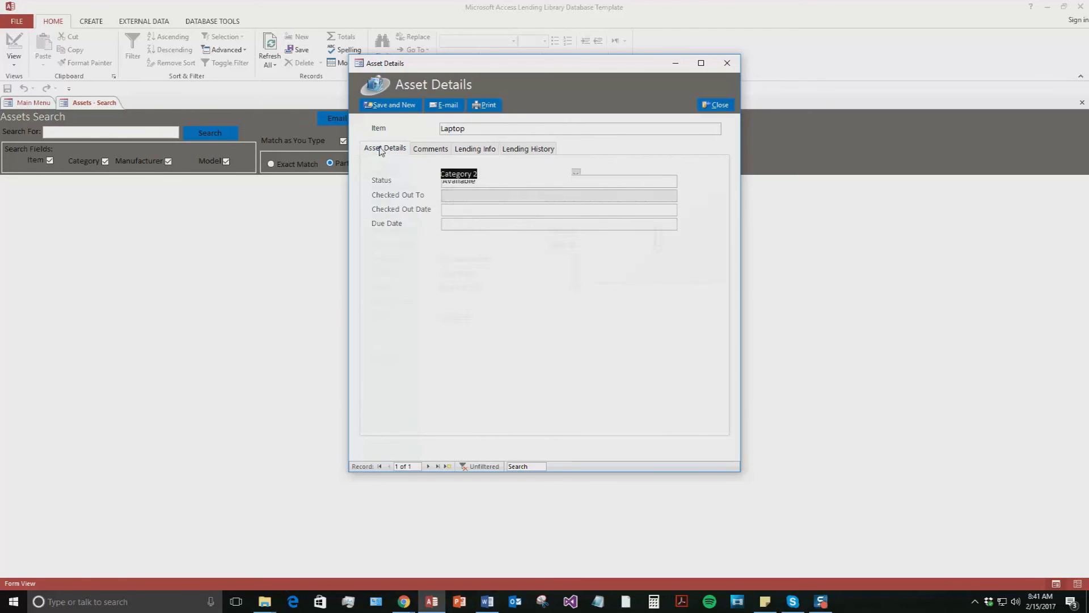
# Check out the laptop to a contact with Satisfactory checkout condition
pyautogui.click(461, 316)
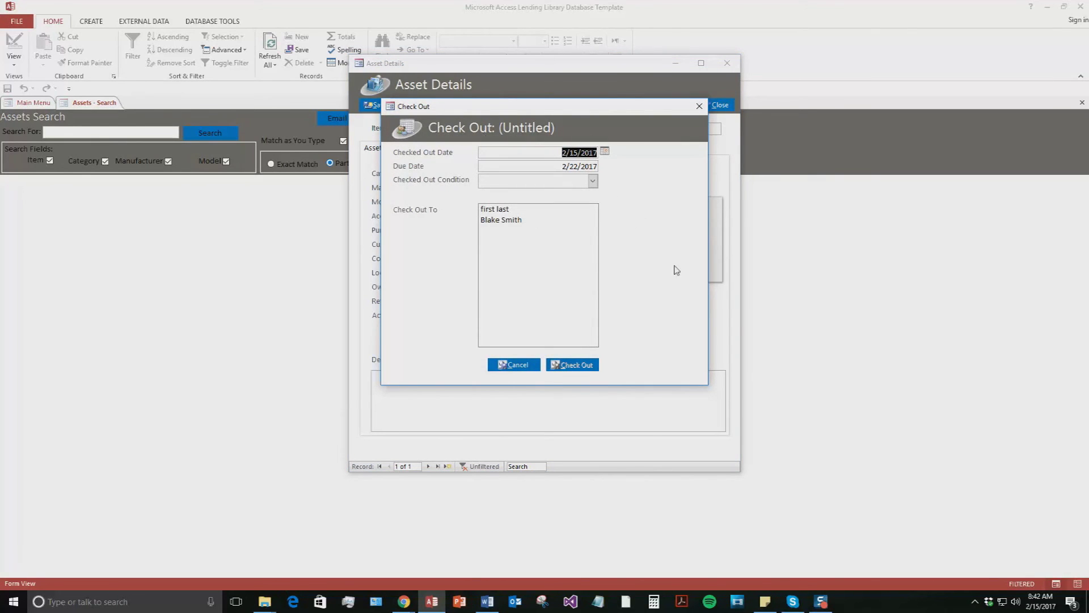
pyautogui.moveTo(508, 109); pyautogui.dragTo(525, 157)
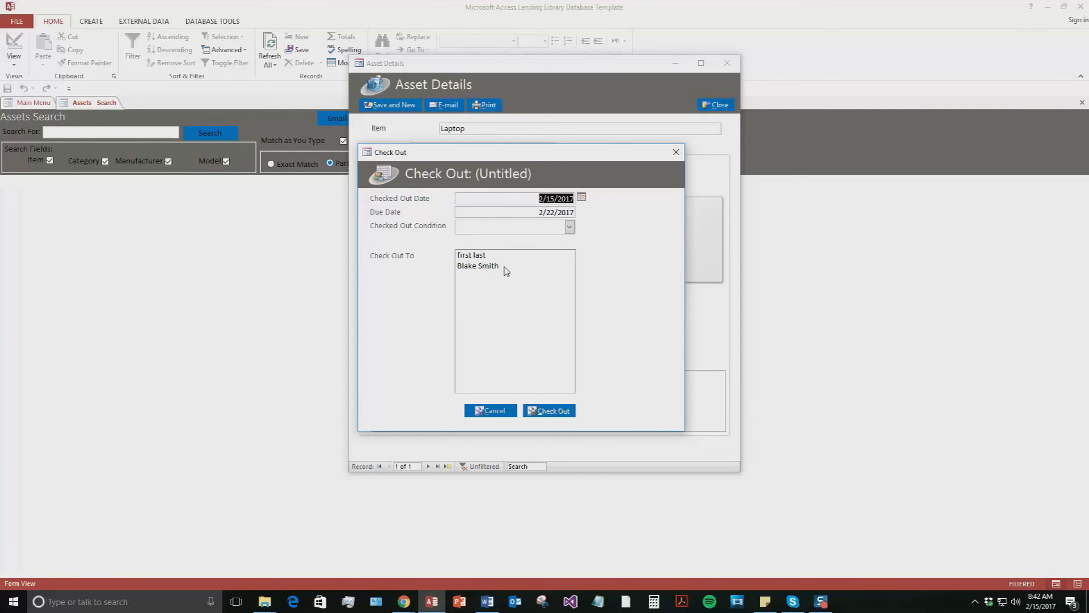
pyautogui.click(473, 256)
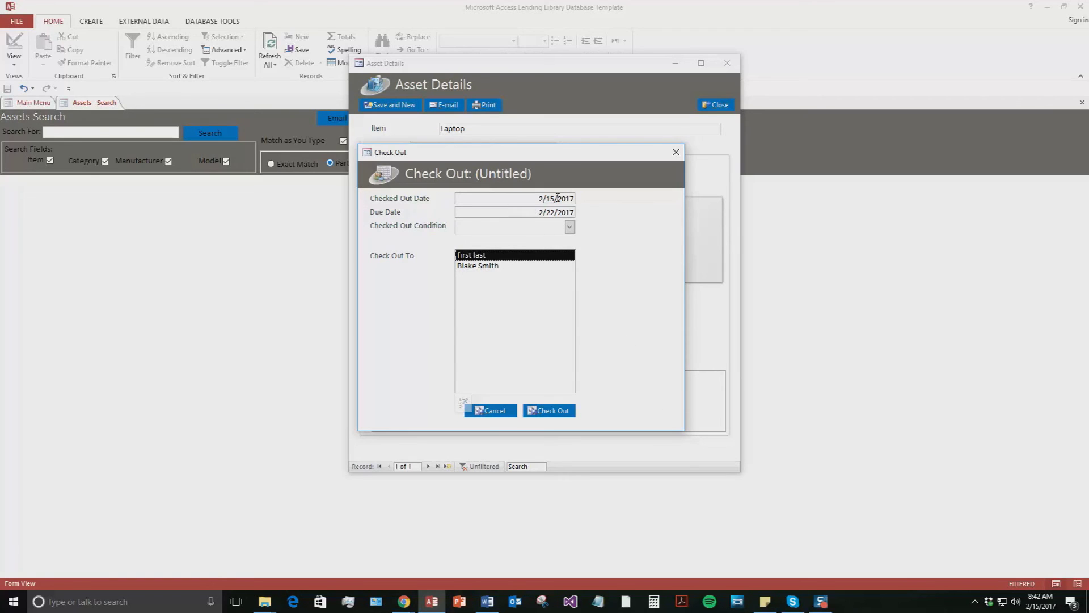
pyautogui.click(569, 227)
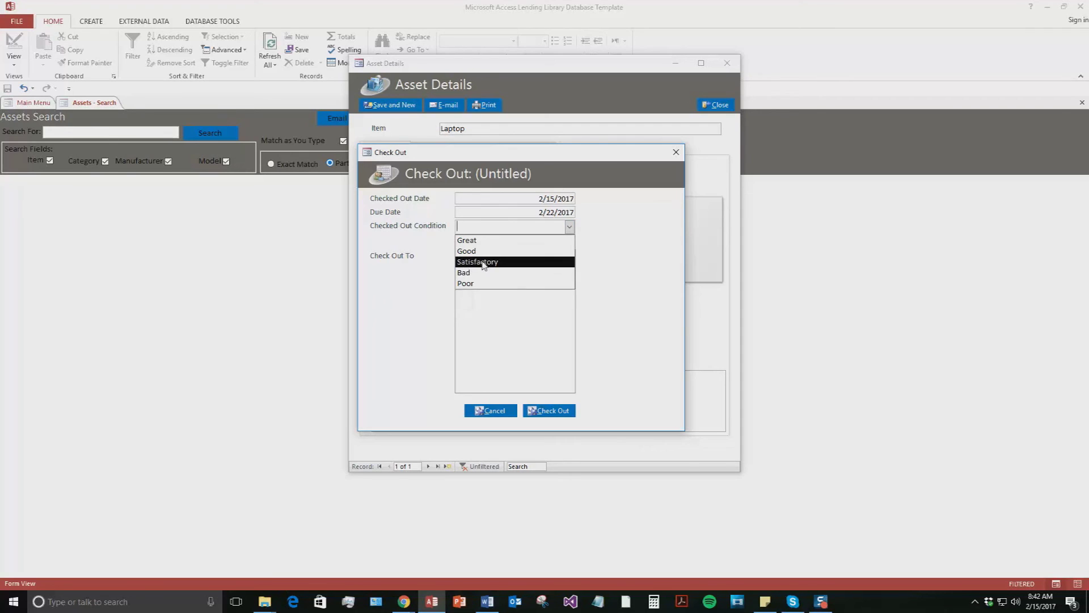
pyautogui.click(483, 263)
pyautogui.click(564, 418)
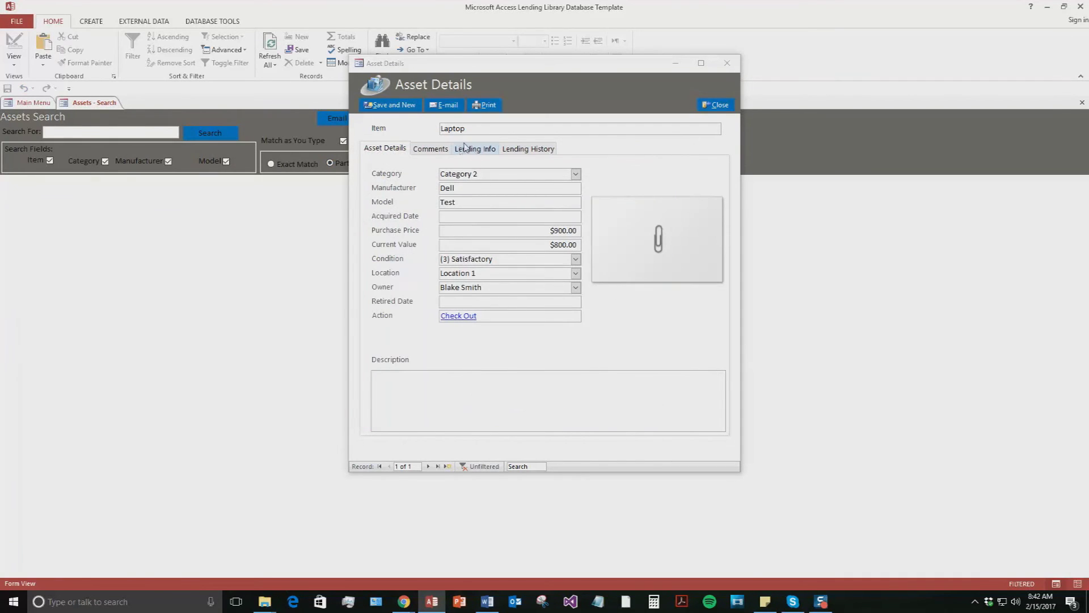
# Review the laptop's status, history and comments, then save it and start a new asset
pyautogui.click(474, 149)
pyautogui.click(535, 148)
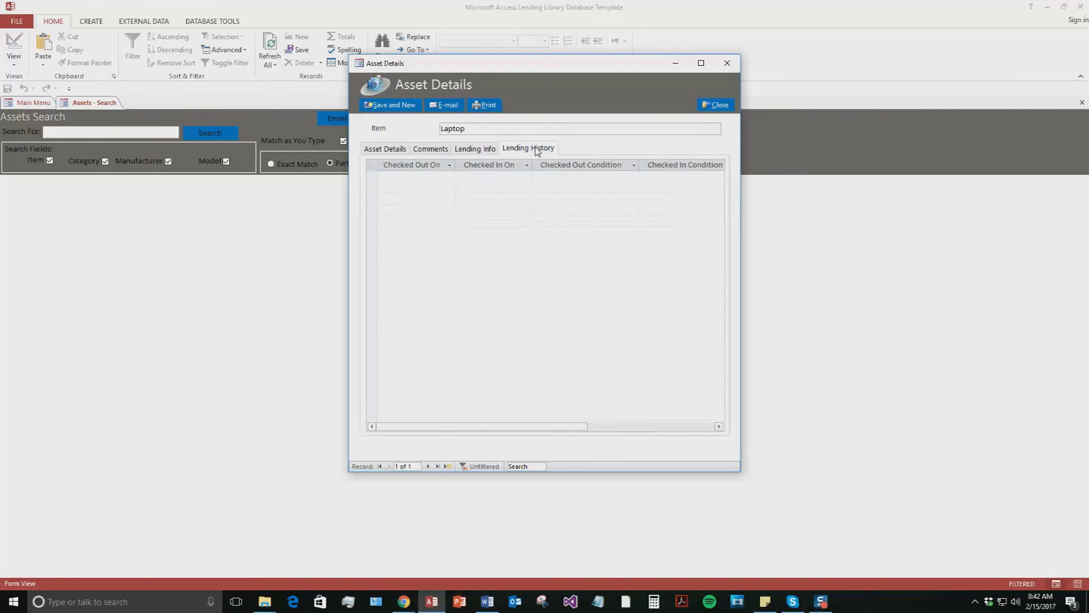
pyautogui.click(436, 150)
pyautogui.click(390, 151)
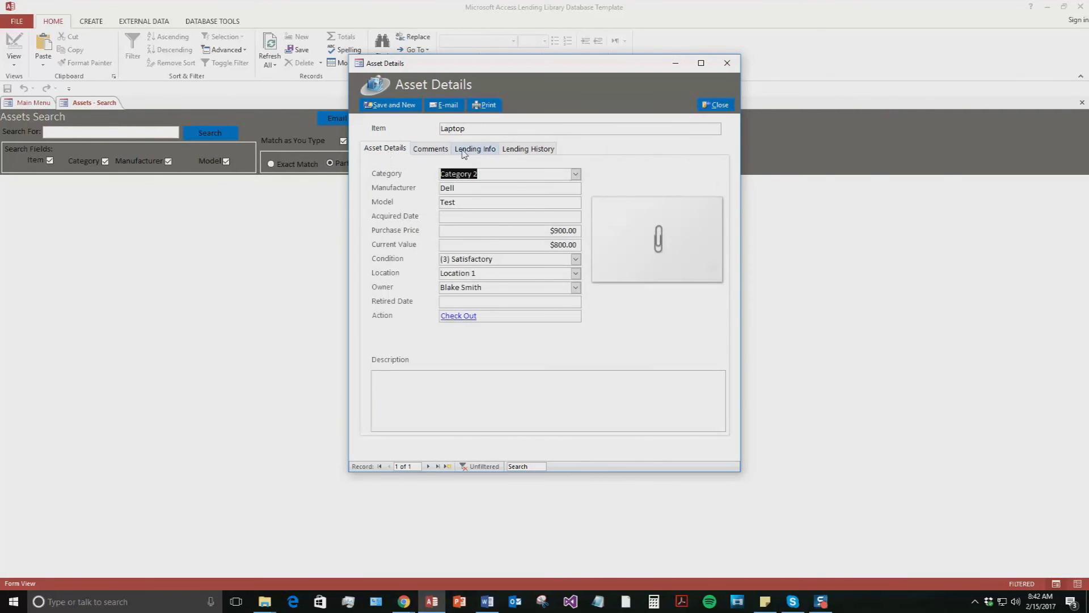
pyautogui.click(396, 108)
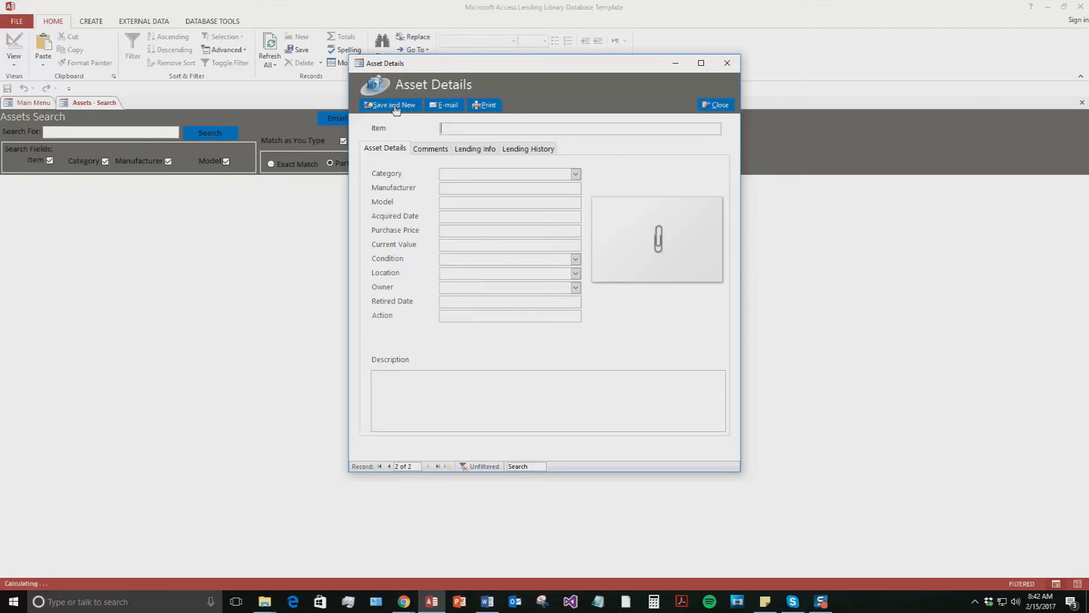
# Close the blank asset form and search the assets for 'Dell'
pyautogui.click(728, 64)
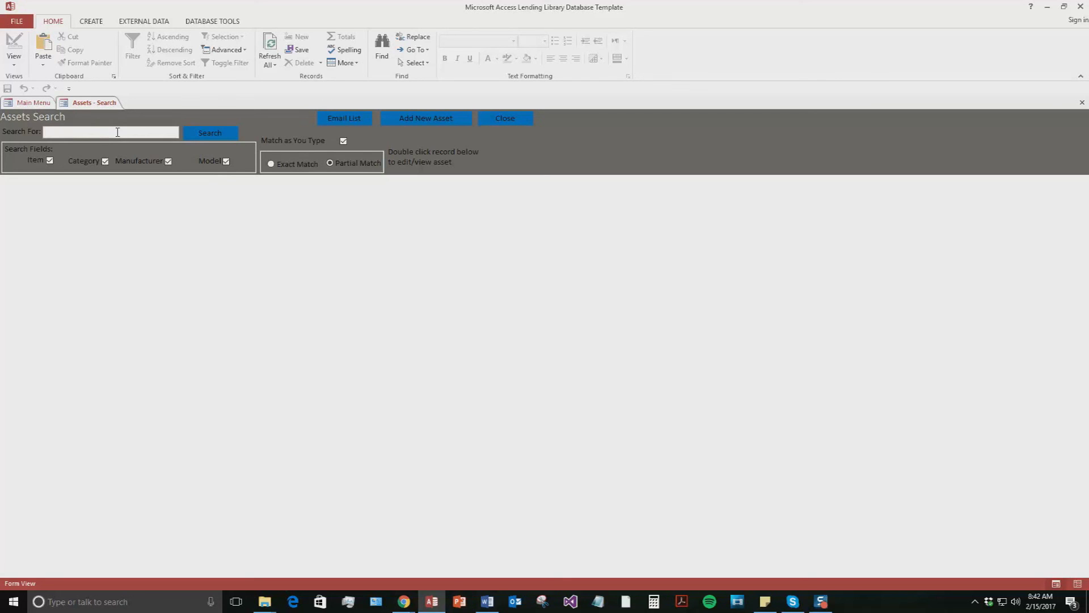
pyautogui.click(116, 132)
pyautogui.write('Dell')
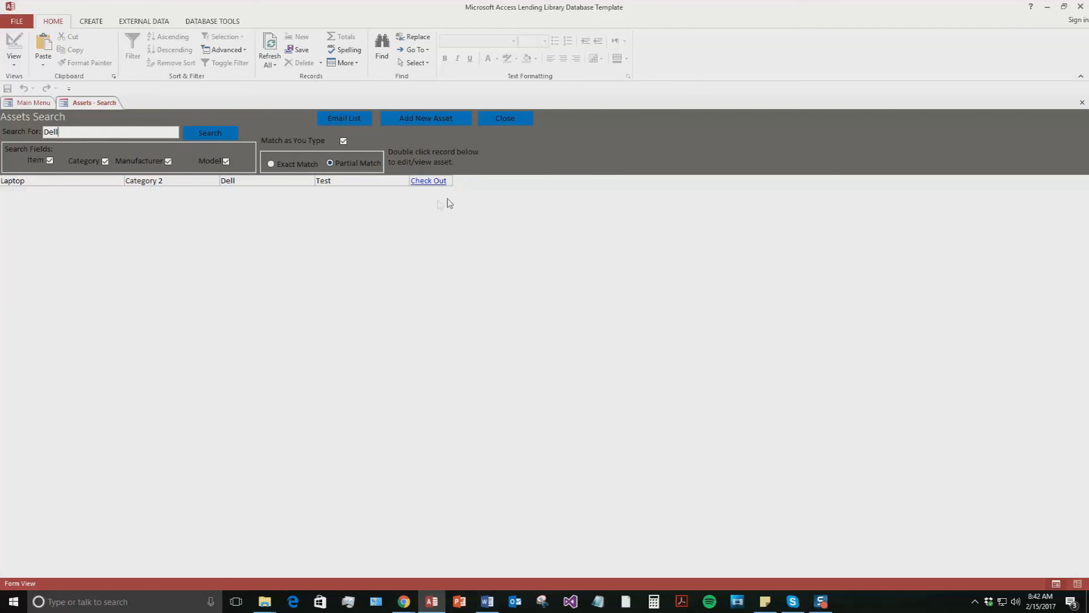
# Open and cancel the found laptop's checkout, then close the forms back to the Main Menu
pyautogui.click(423, 182)
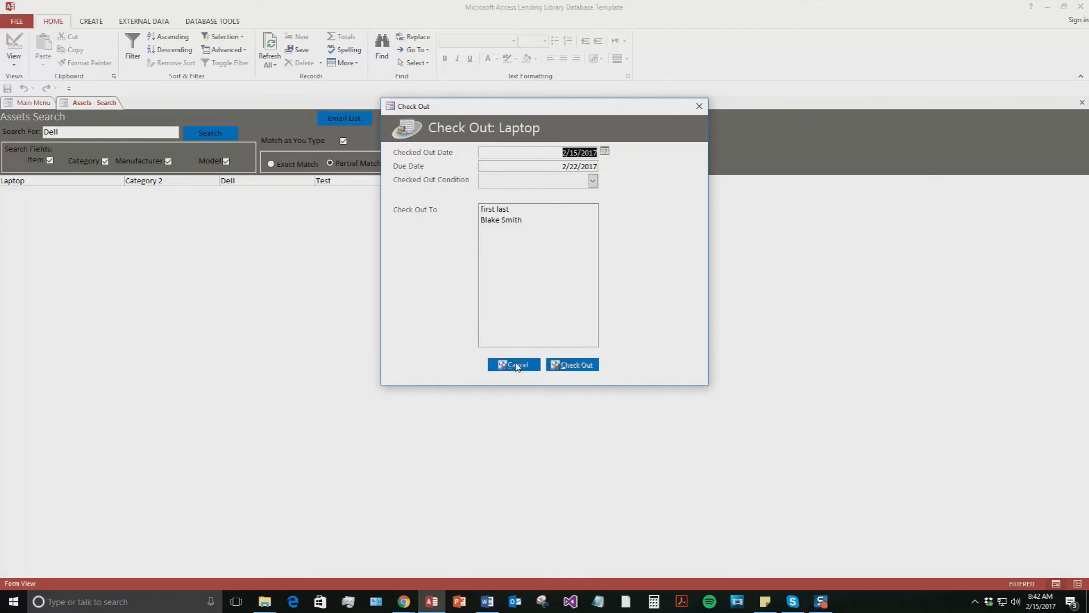
pyautogui.click(519, 366)
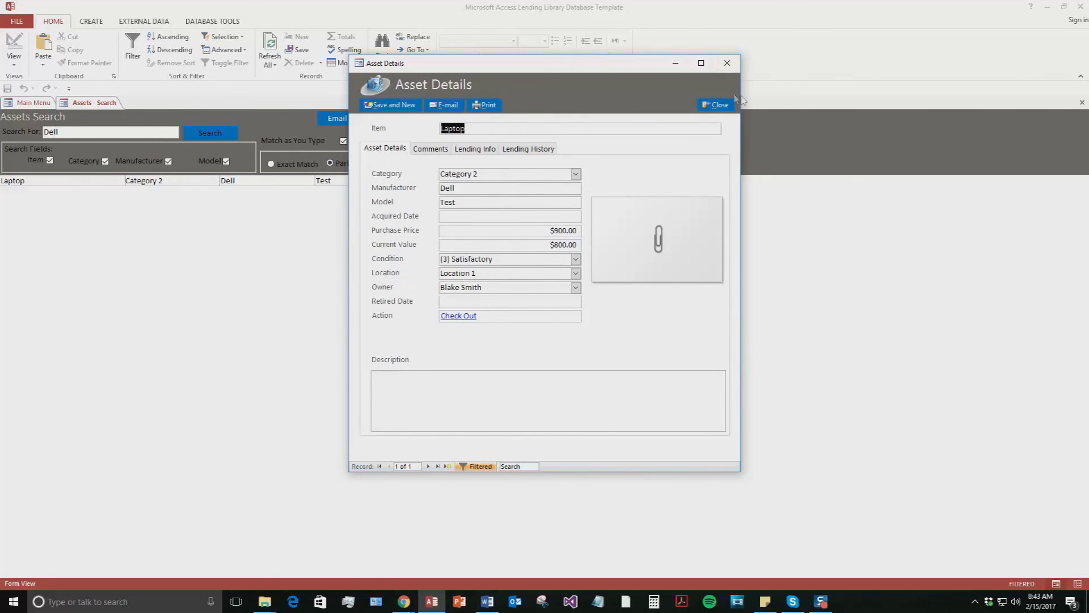
pyautogui.click(715, 105)
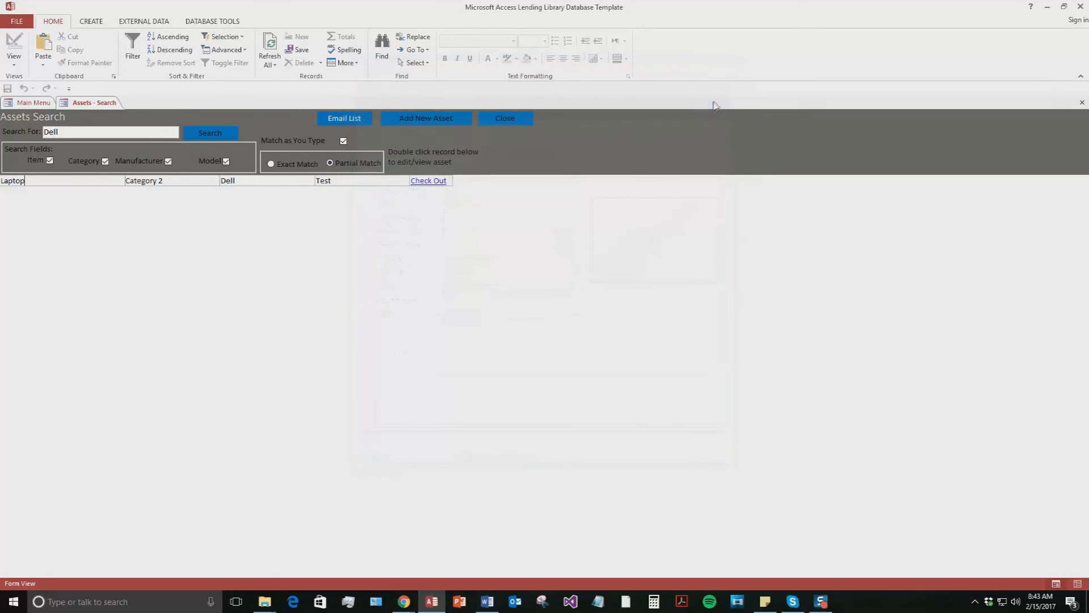
pyautogui.click(503, 118)
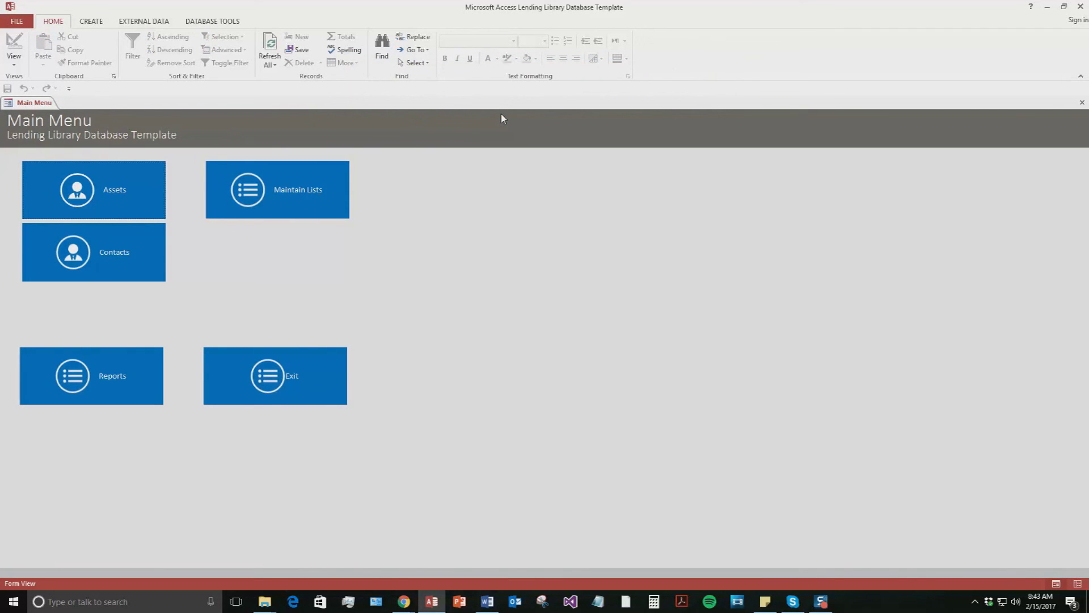